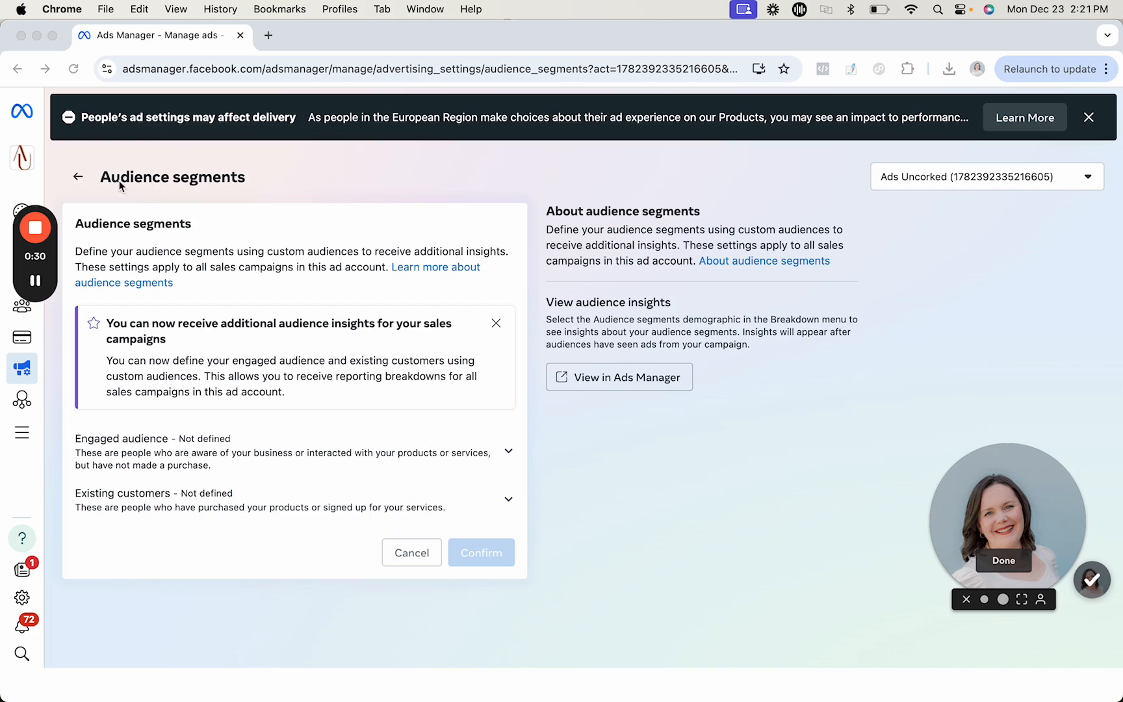
{"action": "left_click_drag", "start_coordinate": [99, 177], "coordinate": [289, 177]}
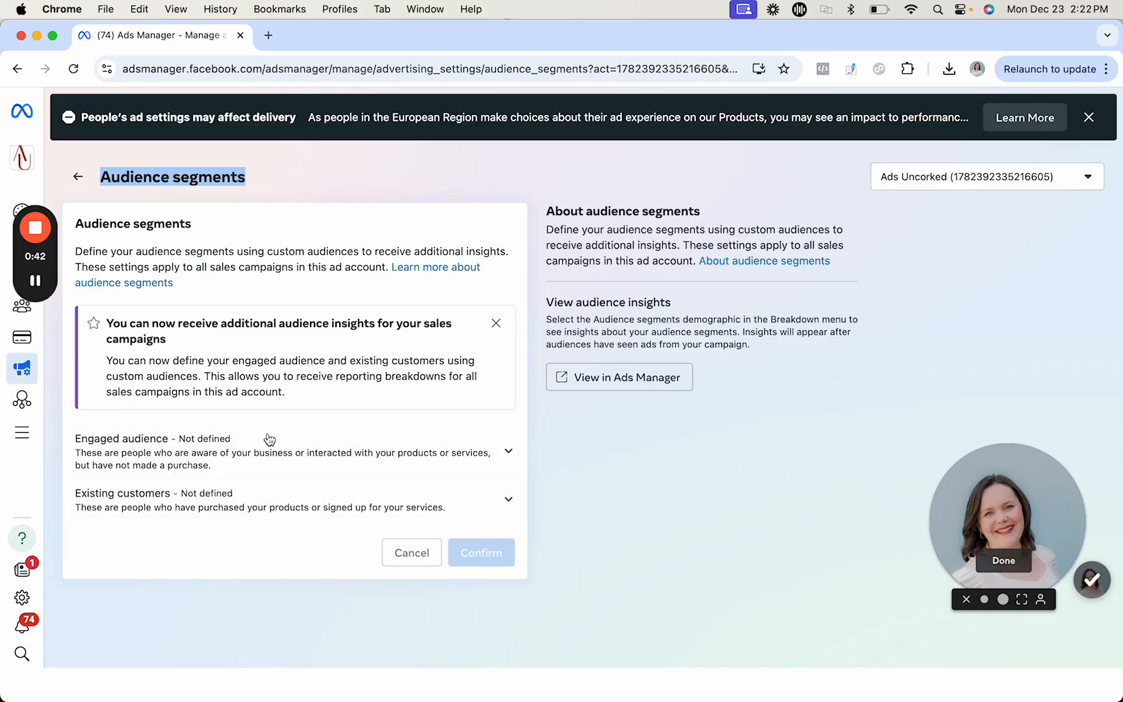
{"action": "left_click", "coordinate": [577, 618]}
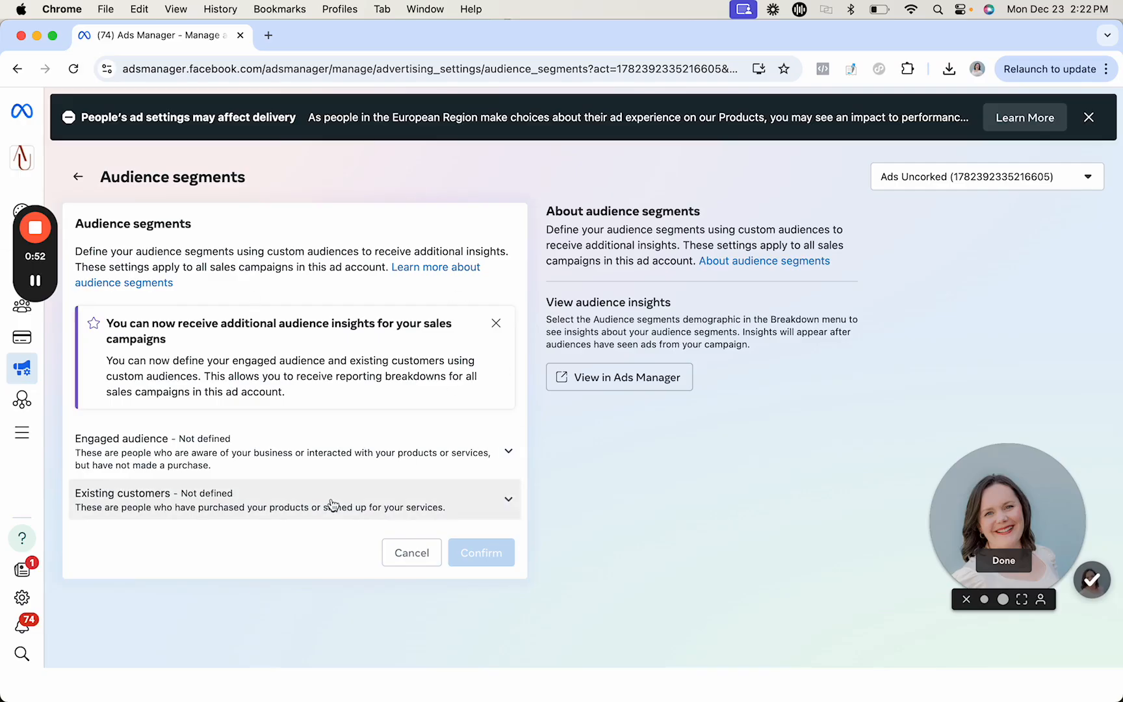
- Go to the account's Advertising settings and open the Audience segments settings under Creating ads
{"action": "mouse_move", "coordinate": [17, 369]}
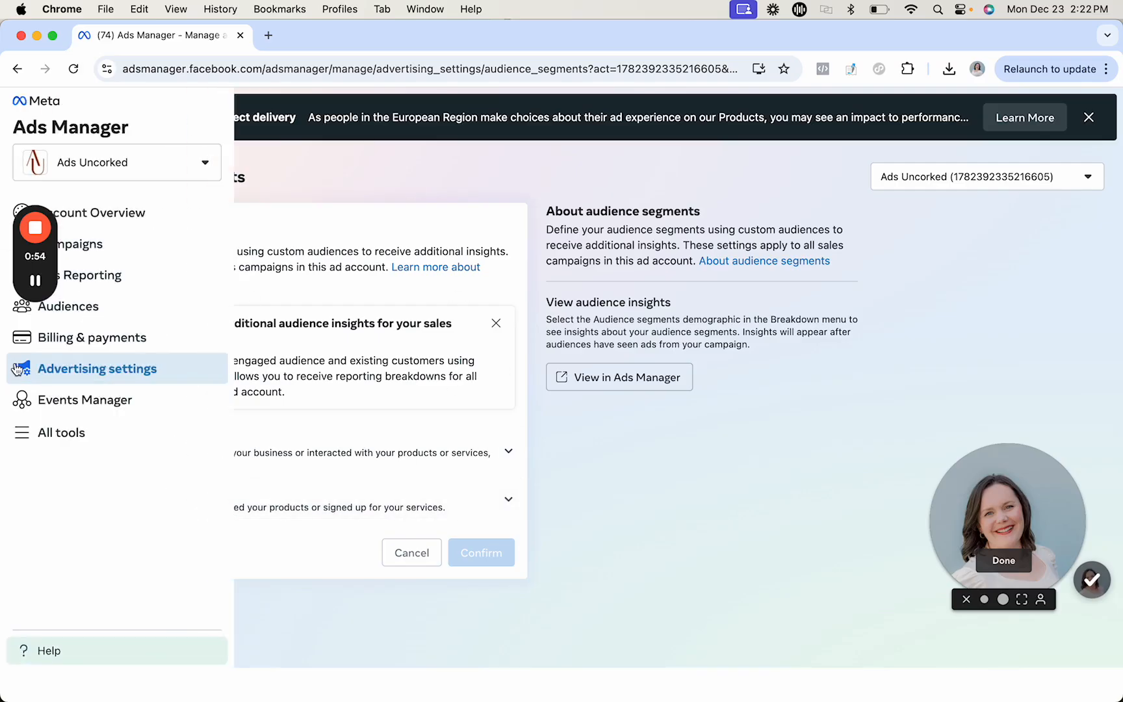
{"action": "left_click", "coordinate": [61, 434]}
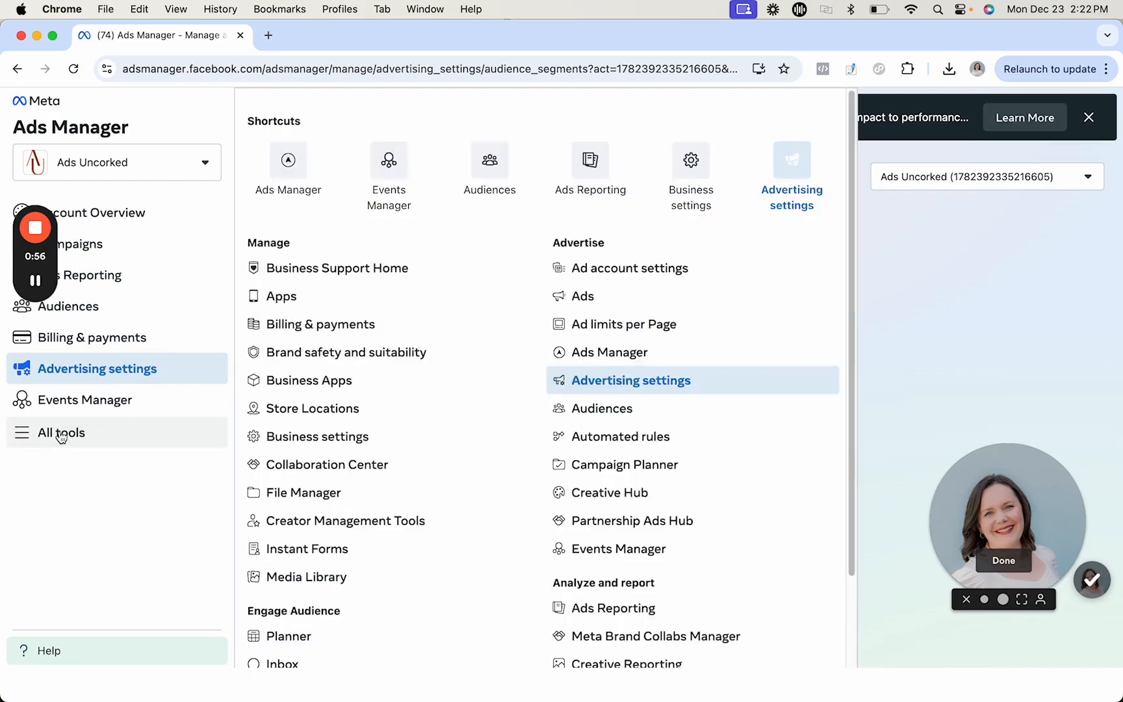
{"action": "left_click", "coordinate": [682, 409]}
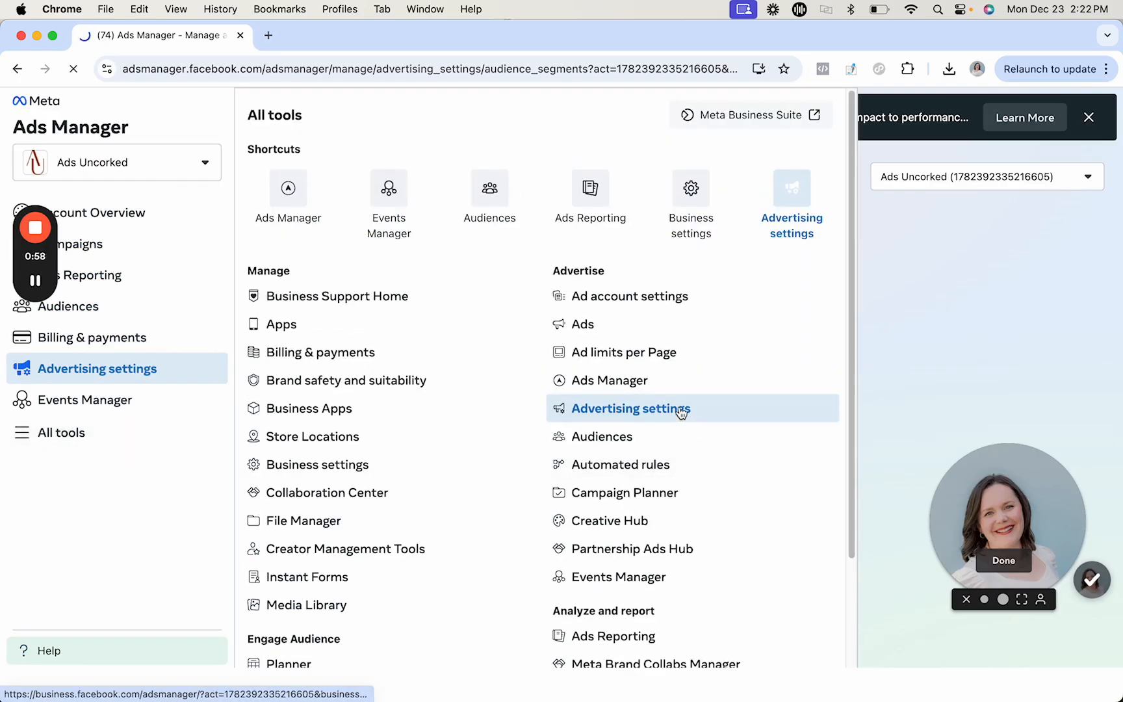
{"action": "scroll", "coordinate": [584, 474], "scroll_direction": "down", "scroll_amount": 2}
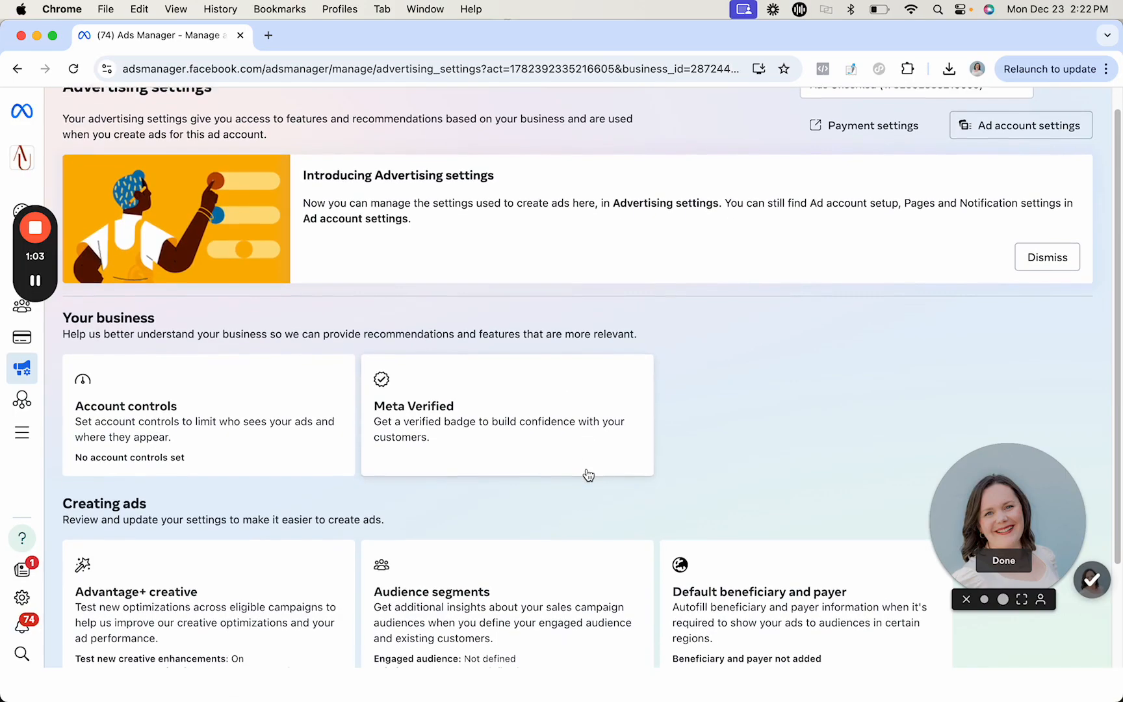
{"action": "scroll", "coordinate": [587, 479], "scroll_direction": "down", "scroll_amount": 1}
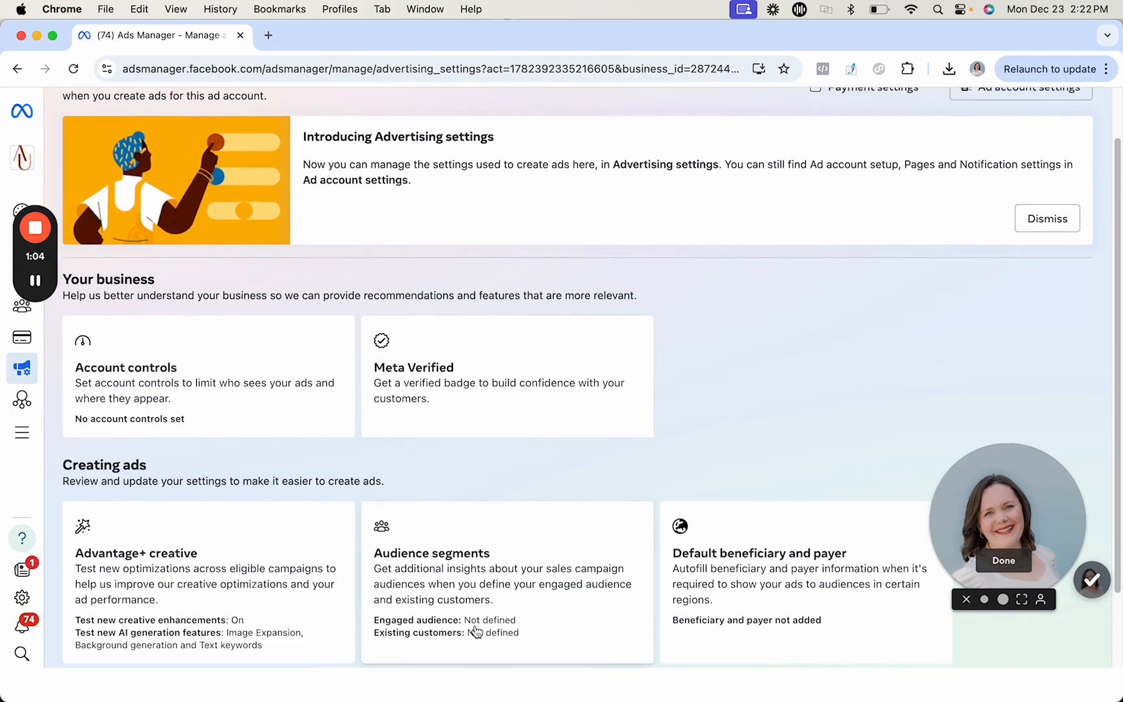
{"action": "left_click", "coordinate": [599, 559]}
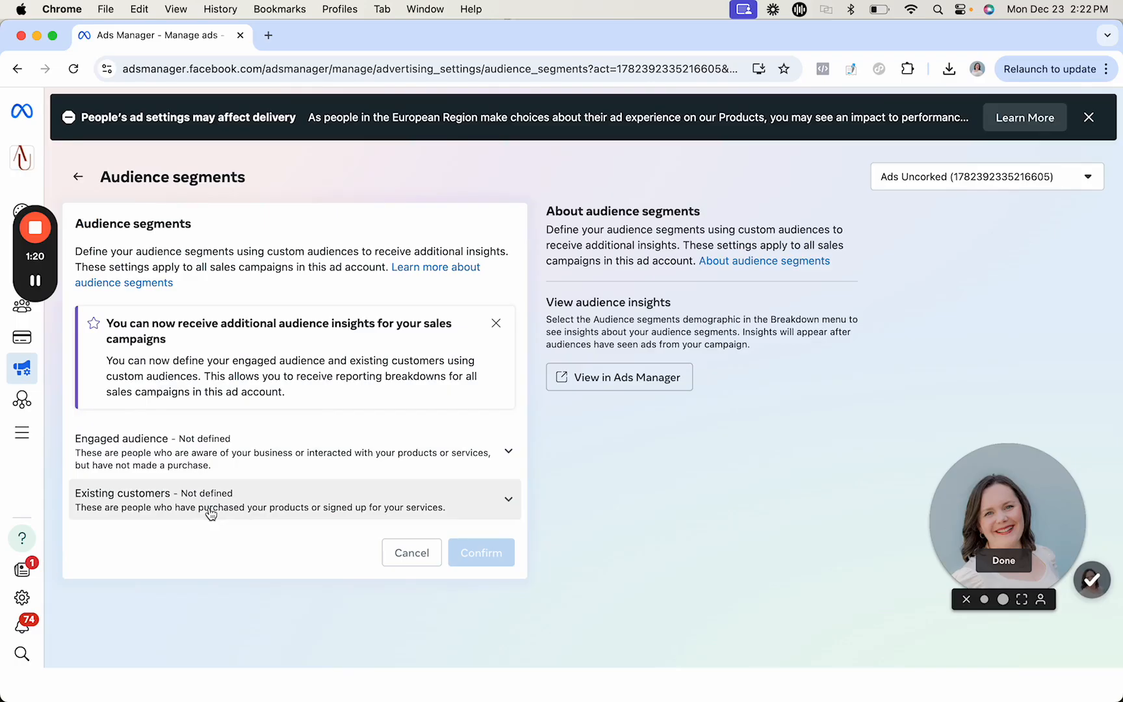
- Expand the Engaged audience segment and look through the existing custom audiences that could define it
{"action": "left_click", "coordinate": [195, 462]}
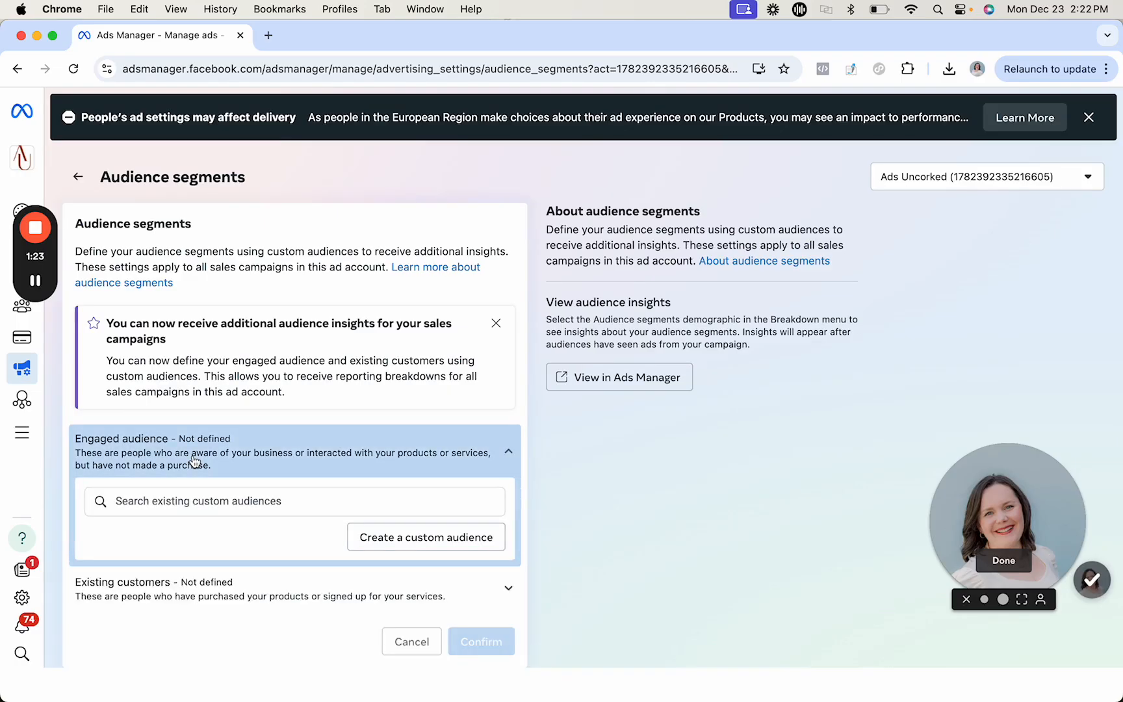
{"action": "left_click", "coordinate": [167, 502]}
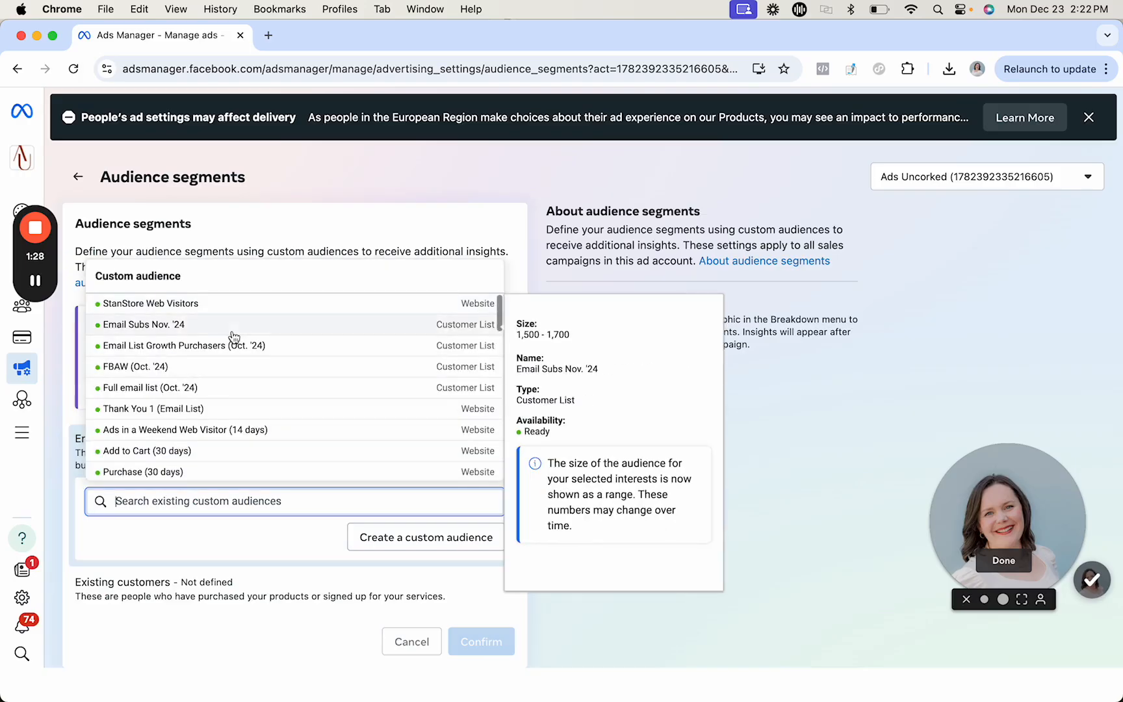
{"action": "mouse_move", "coordinate": [184, 455]}
{"action": "mouse_move", "coordinate": [180, 386]}
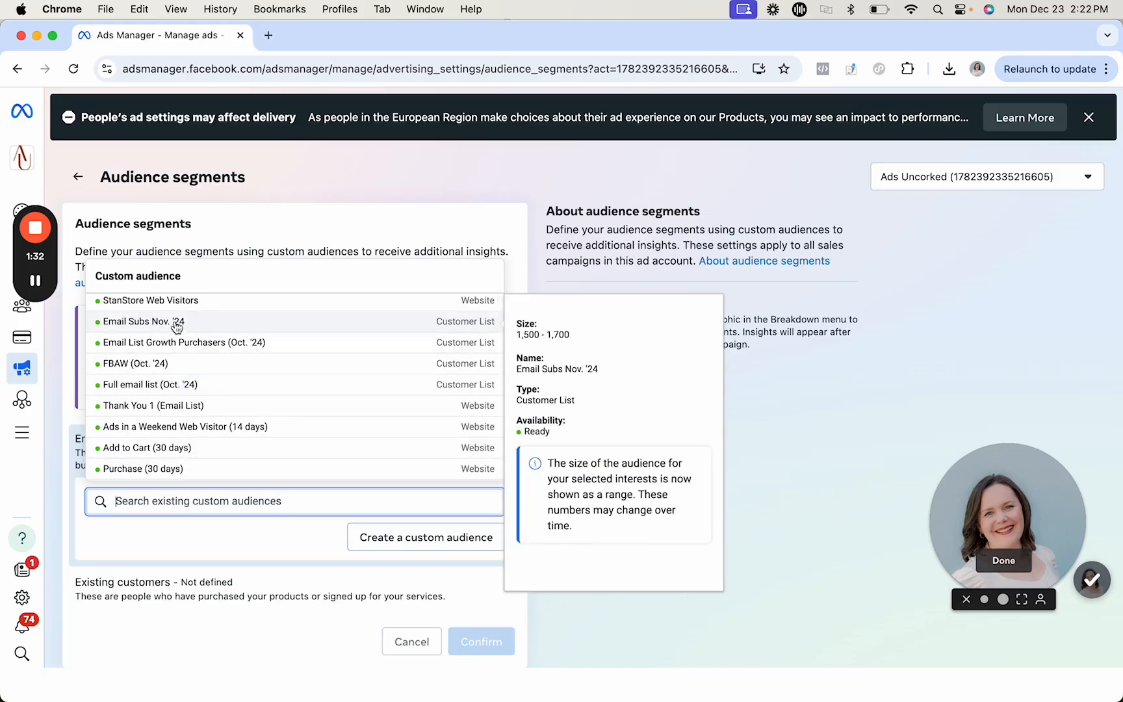
{"action": "mouse_move", "coordinate": [202, 349]}
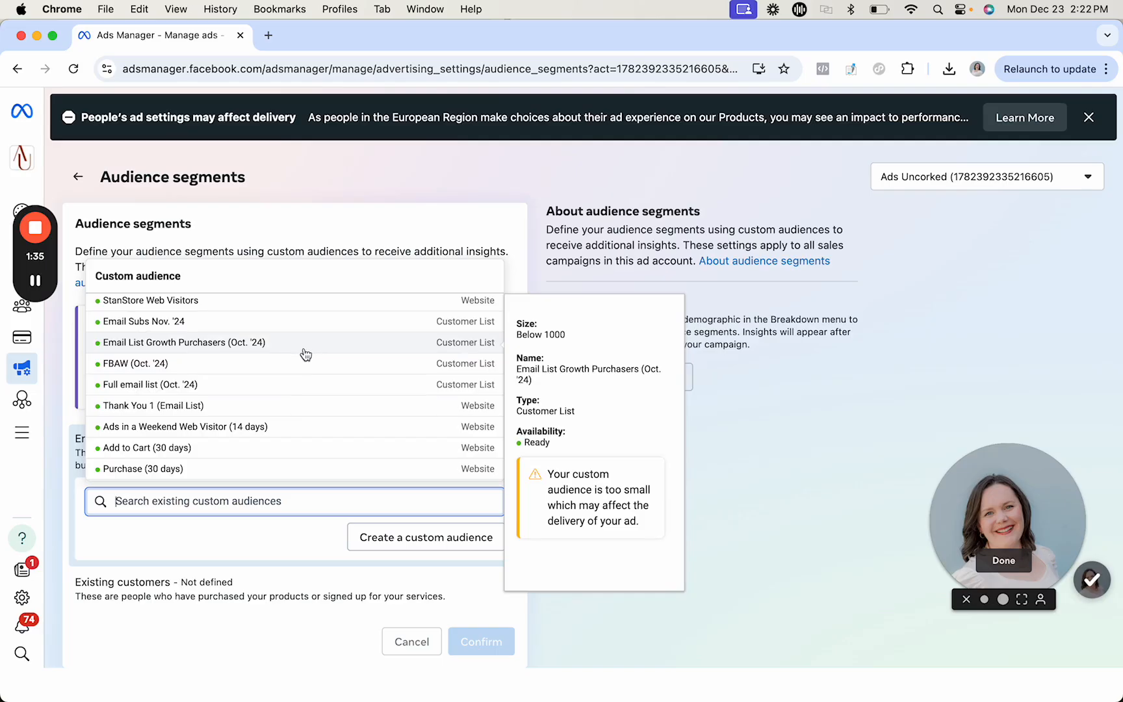
{"action": "scroll", "coordinate": [306, 355], "scroll_direction": "down", "scroll_amount": 5}
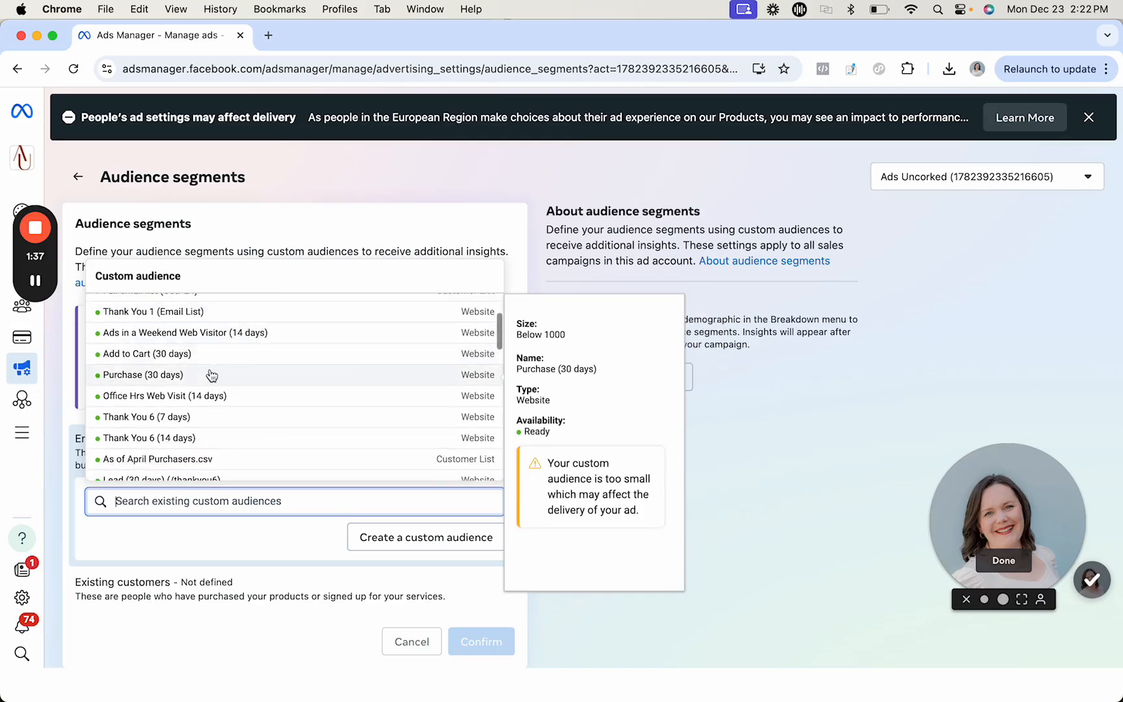
{"action": "scroll", "coordinate": [208, 374], "scroll_direction": "down", "scroll_amount": 6}
{"action": "scroll", "coordinate": [202, 381], "scroll_direction": "down", "scroll_amount": 4}
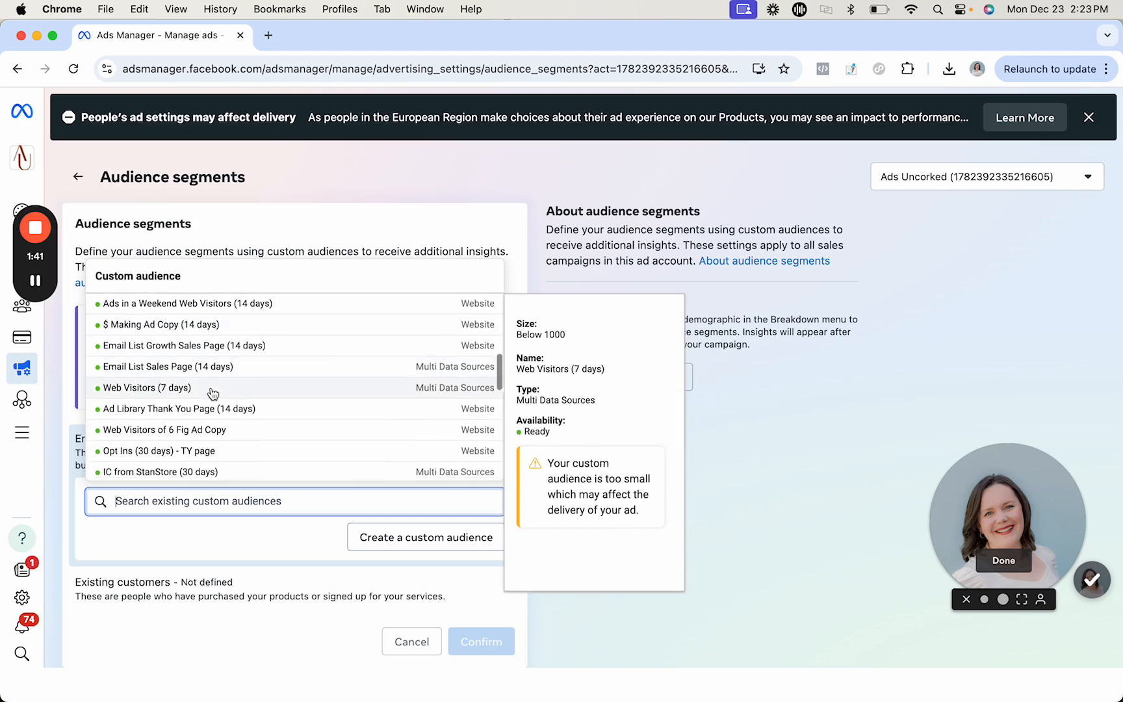
{"action": "scroll", "coordinate": [212, 393], "scroll_direction": "down", "scroll_amount": 4}
{"action": "left_click", "coordinate": [559, 538]}
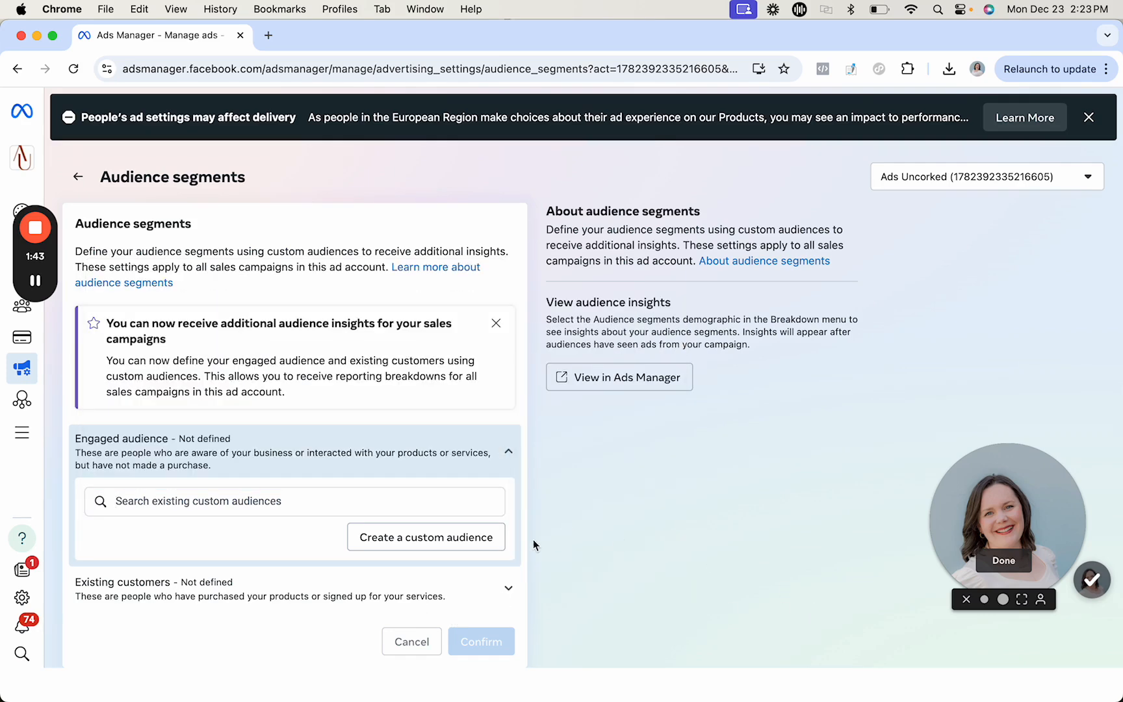
- Start creating a custom audience for the engaged audience with Website as its source
{"action": "left_click", "coordinate": [460, 537]}
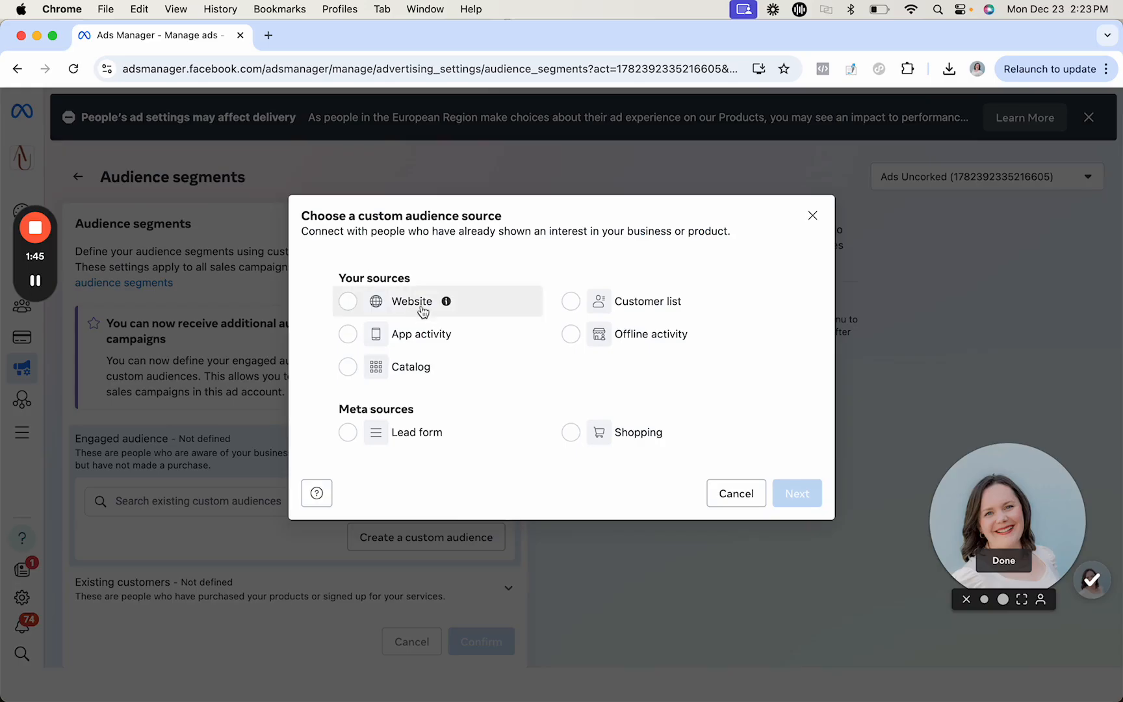
{"action": "left_click", "coordinate": [401, 316]}
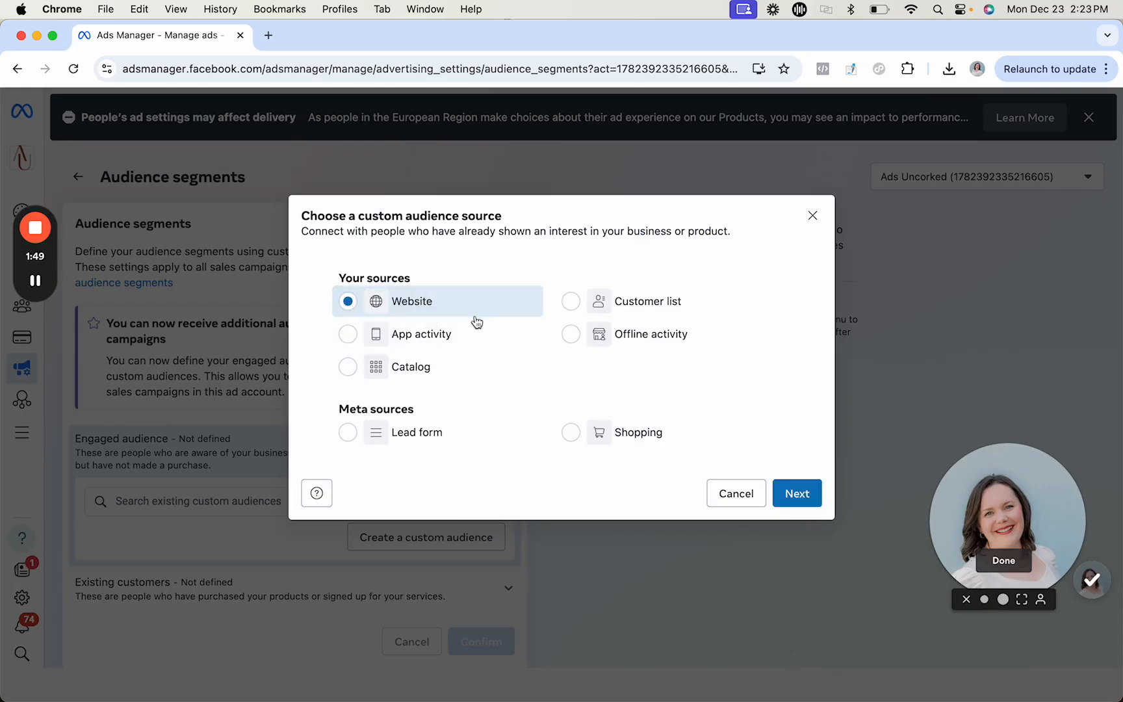
{"action": "left_click", "coordinate": [670, 317]}
{"action": "left_click", "coordinate": [444, 302]}
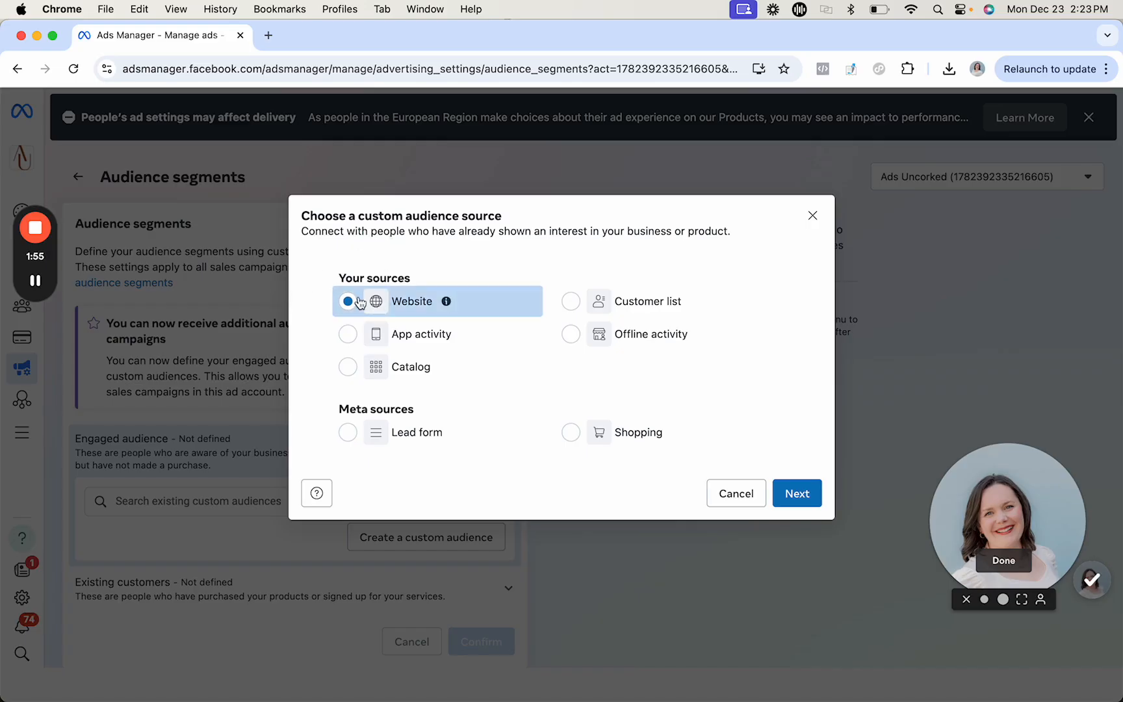
{"action": "left_click", "coordinate": [794, 494]}
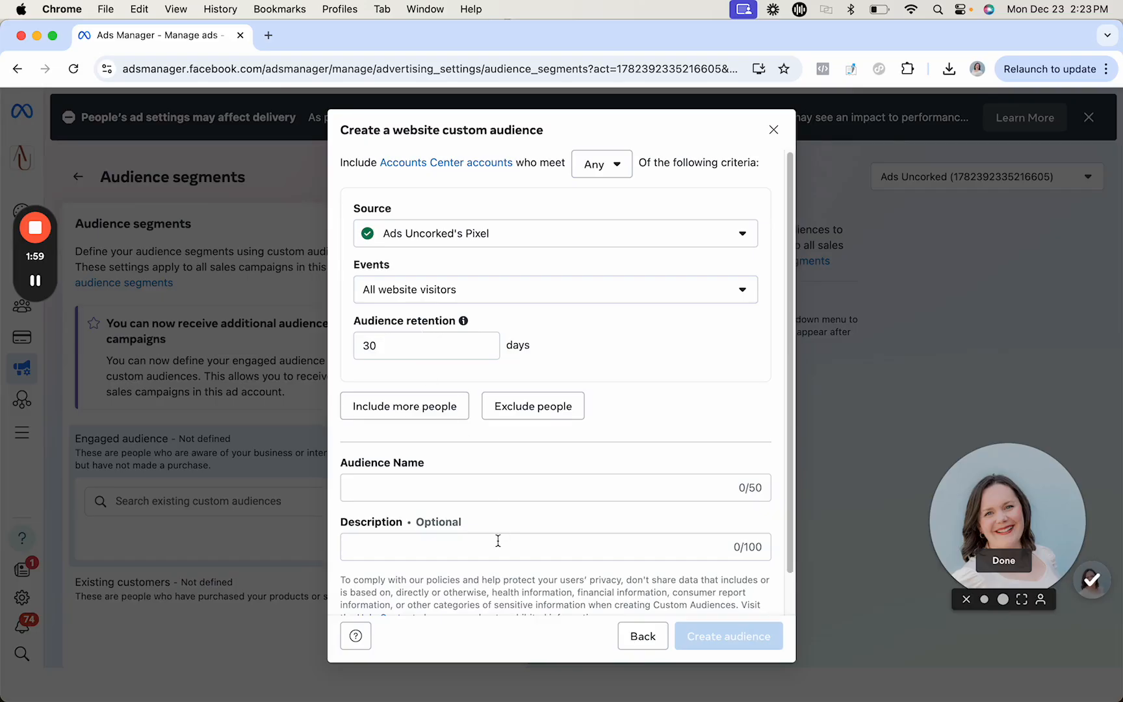
- Search the website audience's events for "add", clear the search and close the event list
{"action": "left_click", "coordinate": [454, 298]}
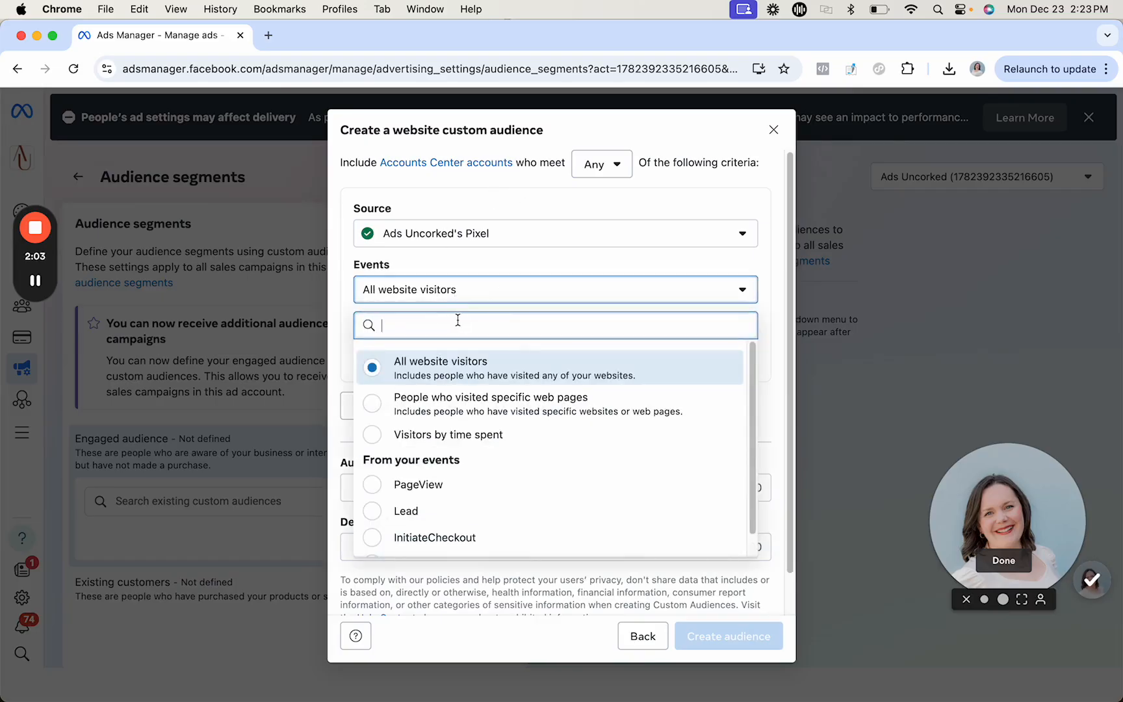
{"action": "type", "text": "add"}
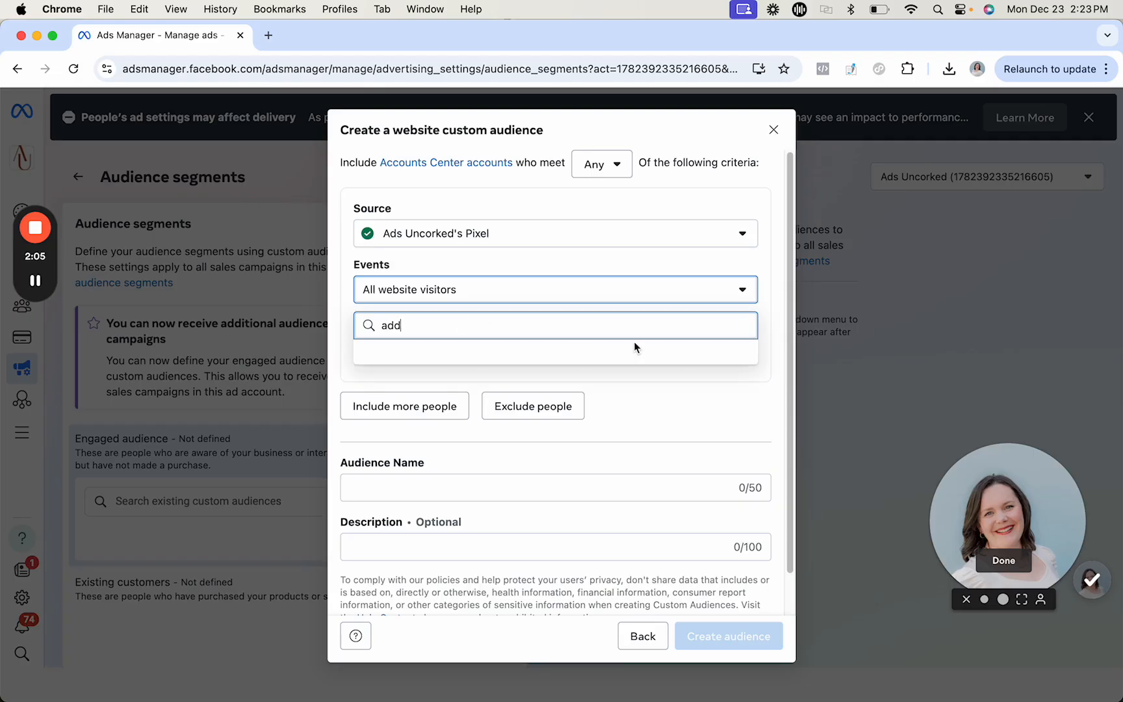
{"action": "key", "text": "BackSpace"}
{"action": "key", "text": "BackSpace"}
{"action": "key", "text": "BackSpace"}
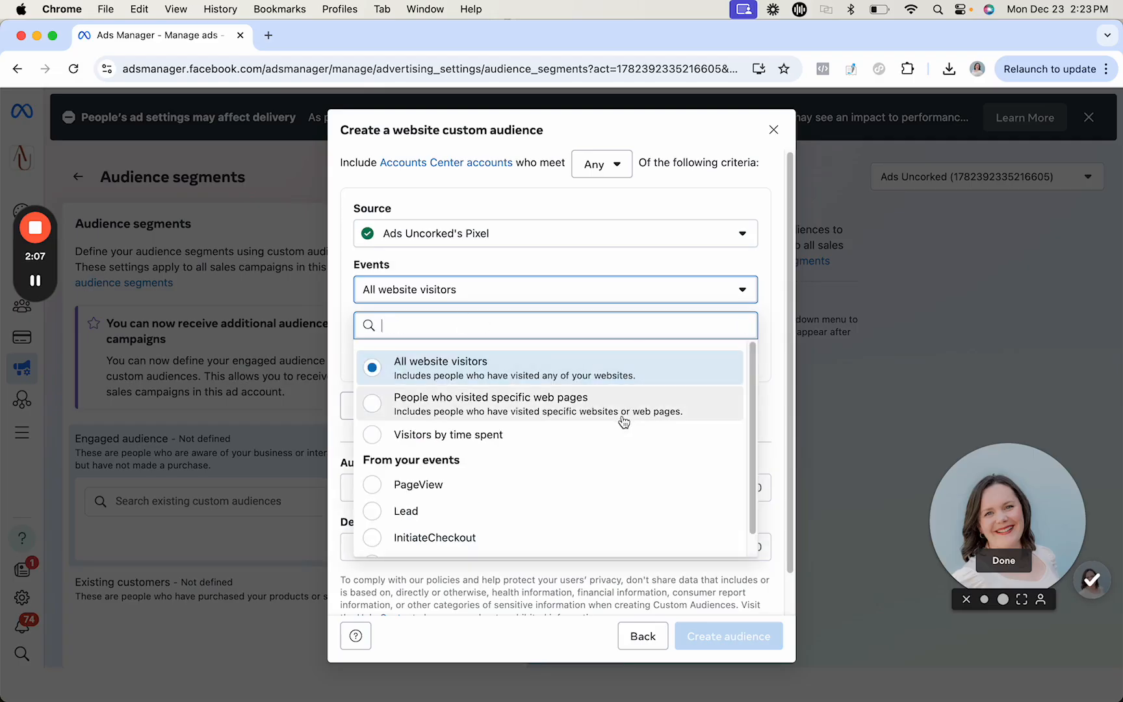
{"action": "left_click", "coordinate": [651, 368]}
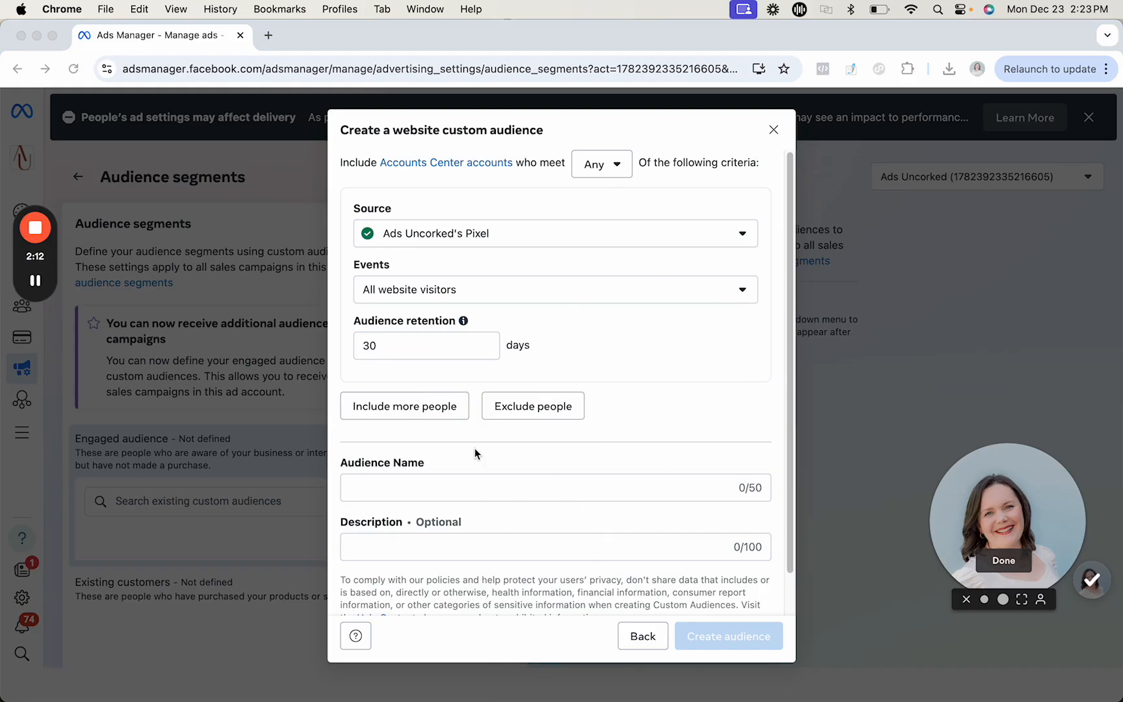
- Base the website audience on people who visited specific web pages whose URL contains "/cart"
{"action": "left_click", "coordinate": [618, 297]}
{"action": "scroll", "coordinate": [528, 489], "scroll_direction": "down", "scroll_amount": 1}
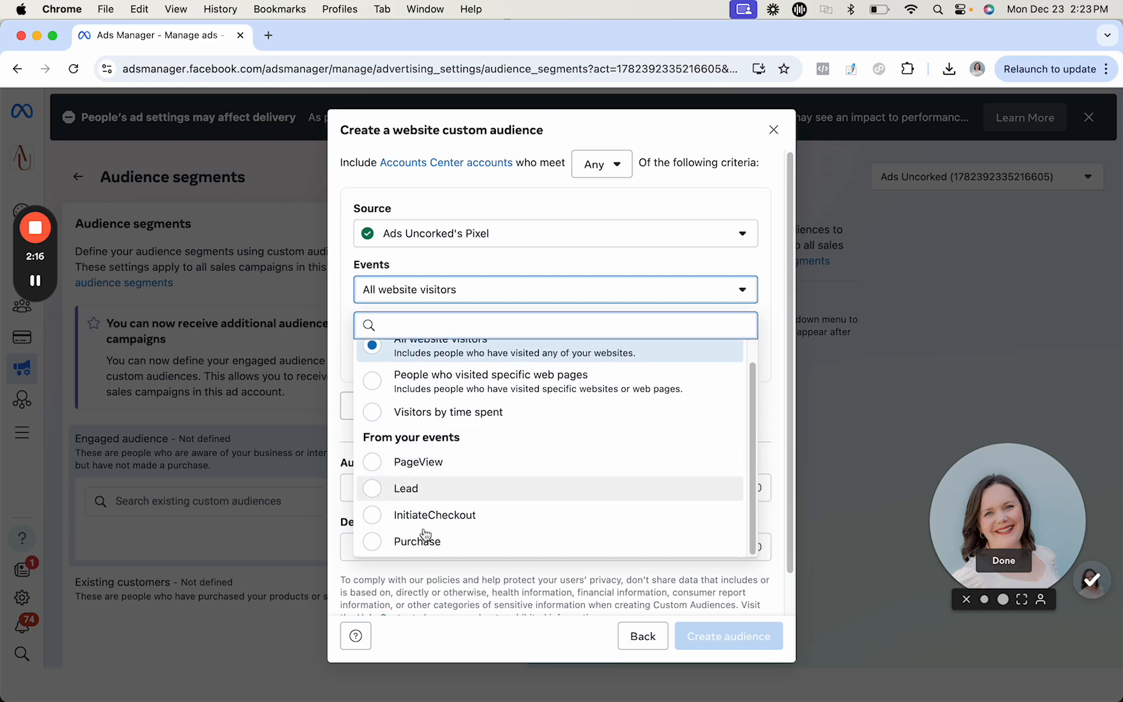
{"action": "scroll", "coordinate": [619, 516], "scroll_direction": "up", "scroll_amount": 1}
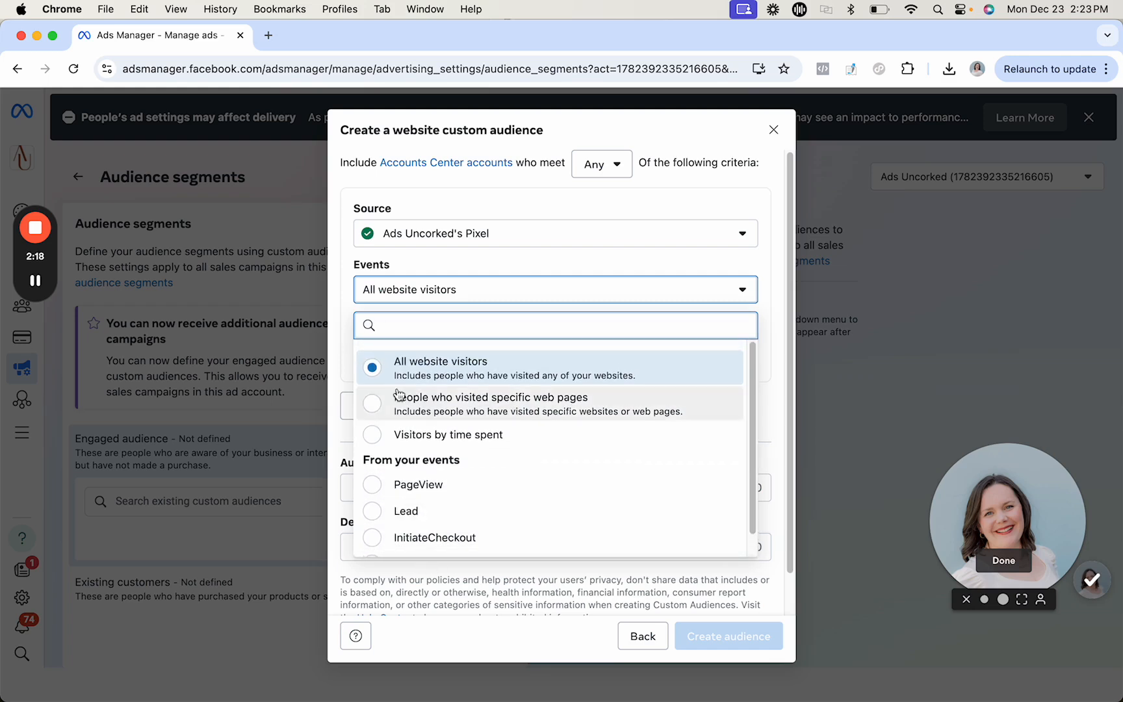
{"action": "left_click", "coordinate": [564, 411]}
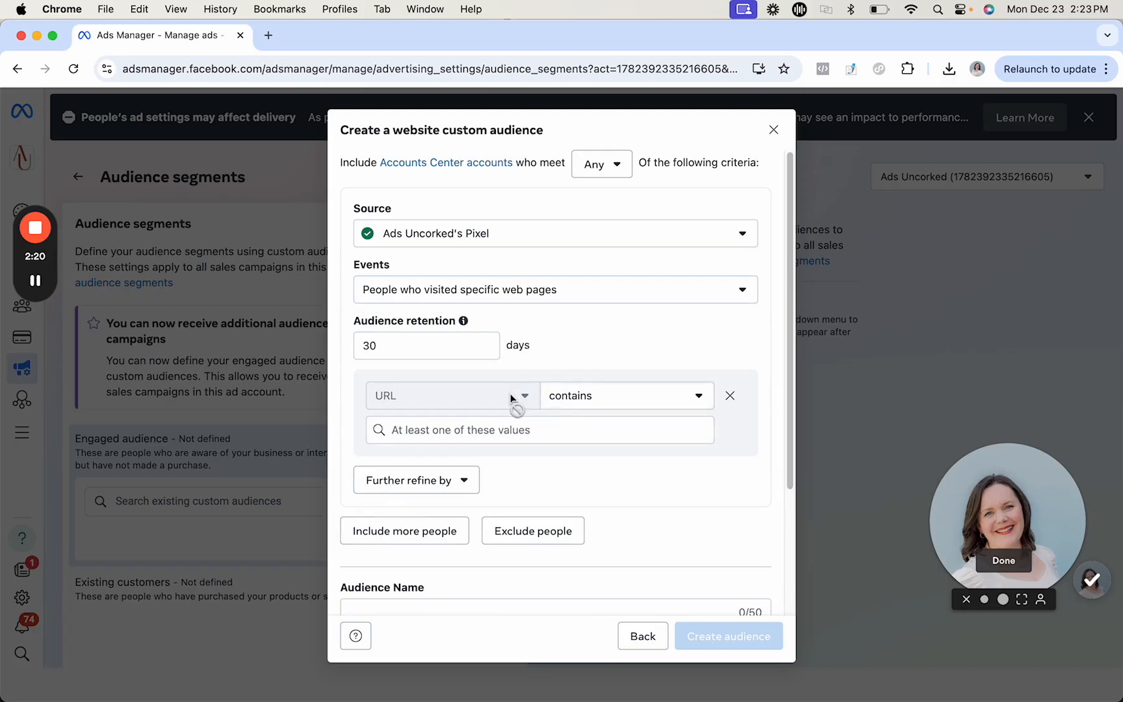
{"action": "left_click", "coordinate": [556, 433]}
{"action": "type", "text": "/a"}
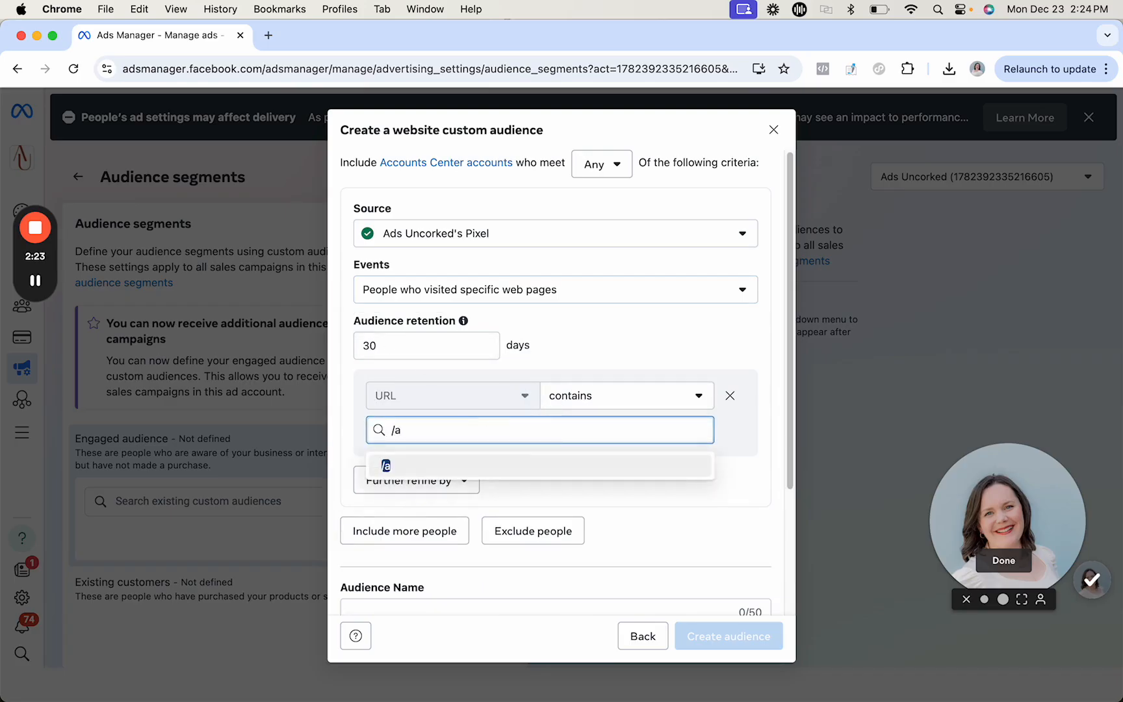
{"action": "key", "text": "BackSpace"}
{"action": "type", "text": "cart"}
{"action": "key", "text": "Return"}
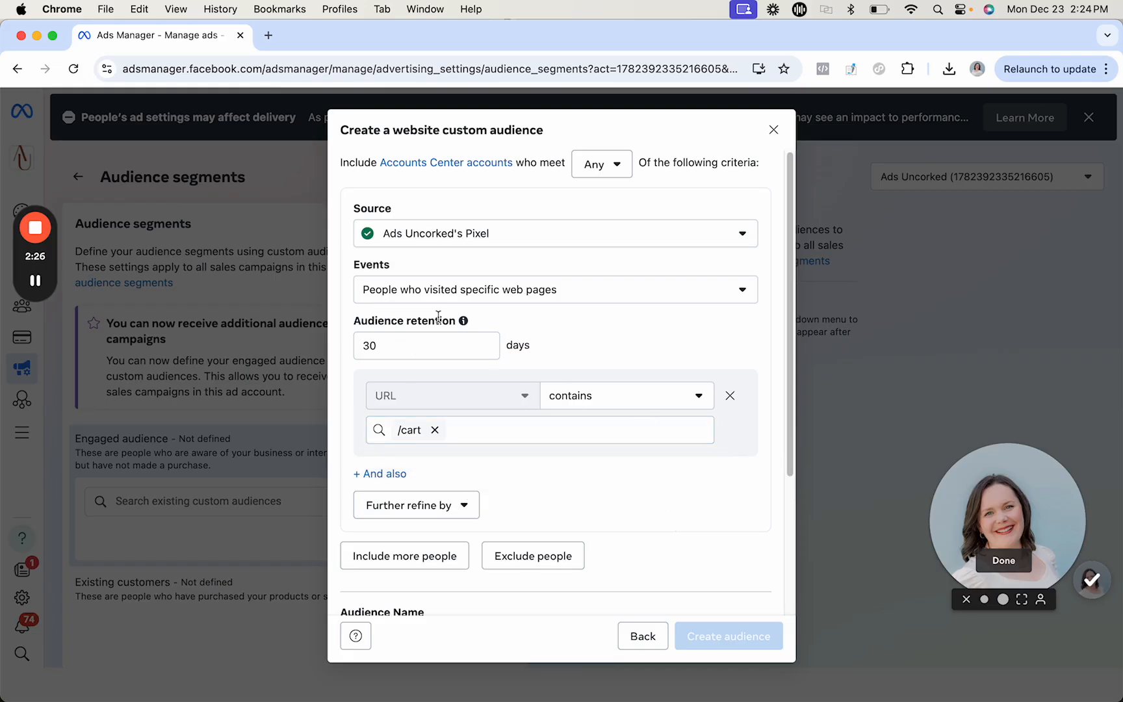
{"action": "scroll", "coordinate": [648, 430], "scroll_direction": "down", "scroll_amount": 2}
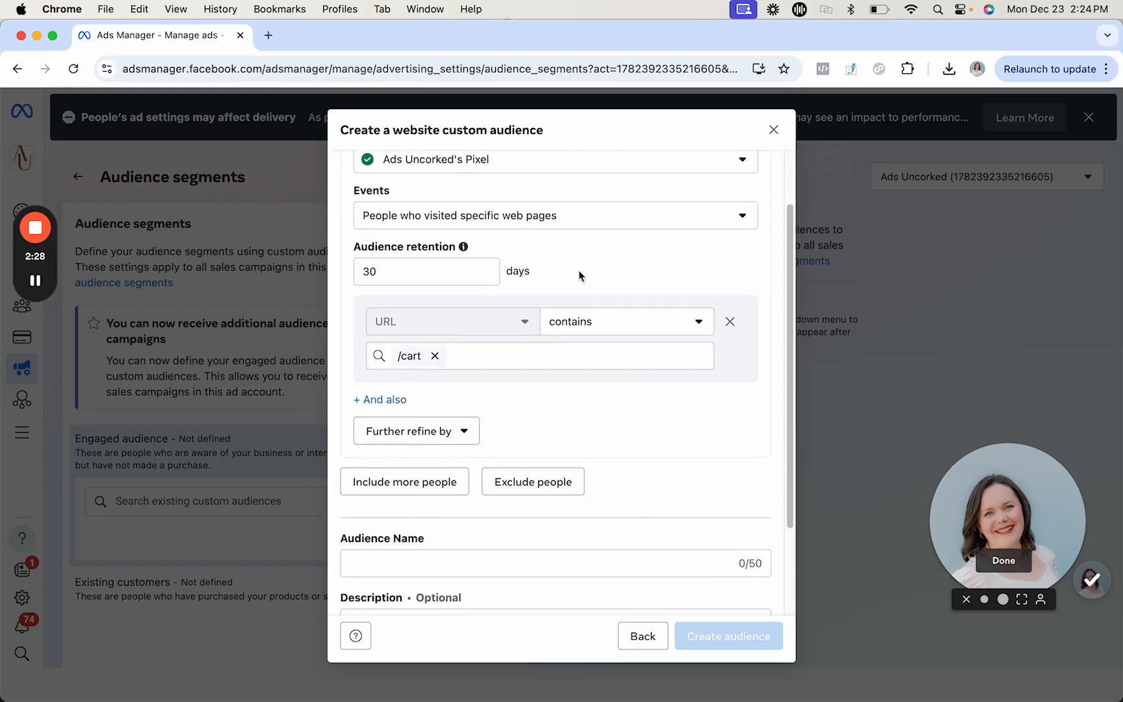
{"action": "left_click", "coordinate": [524, 221]}
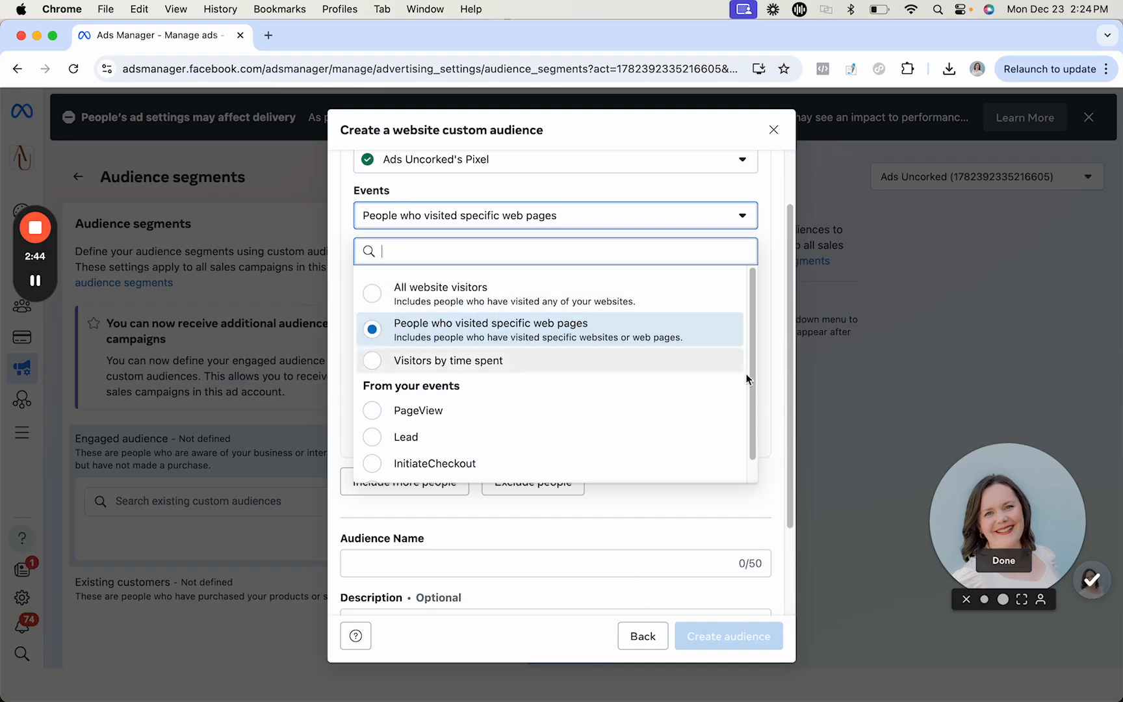
{"action": "left_click", "coordinate": [769, 391]}
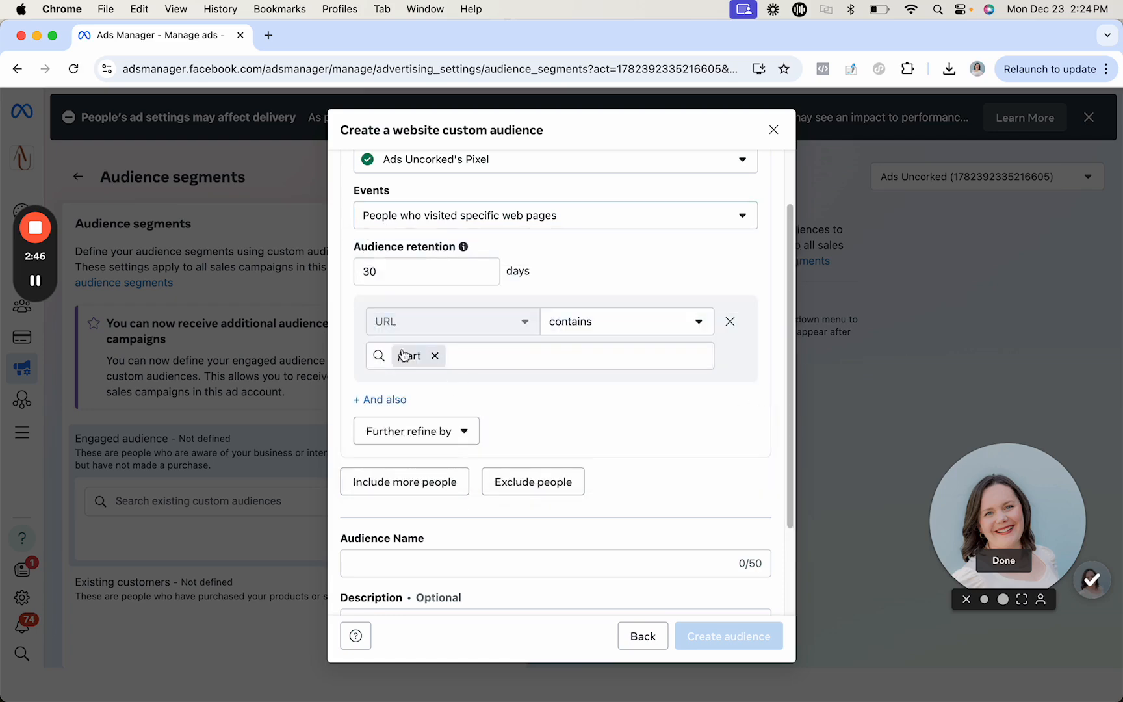
- Name the website audience "Cart Visitors (30 days)" and leave the setup without creating it
{"action": "scroll", "coordinate": [540, 373], "scroll_direction": "down", "scroll_amount": 3}
{"action": "left_click", "coordinate": [394, 441]}
{"action": "type", "text": "Cart Visitors (3"}
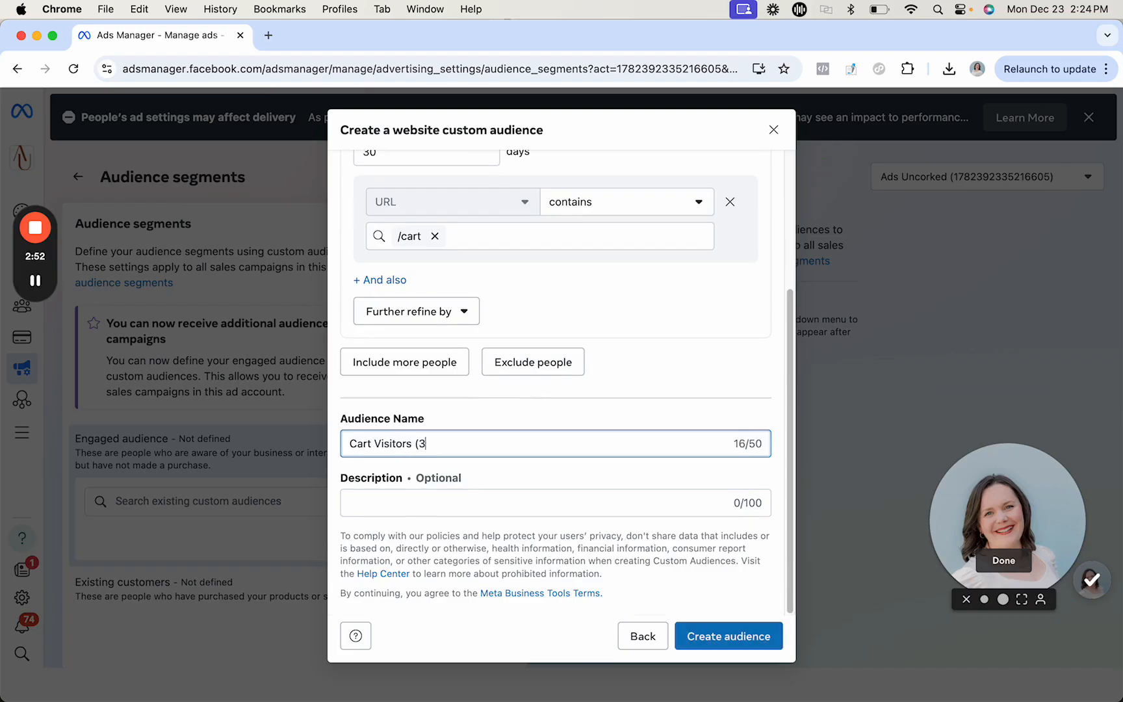
{"action": "type", "text": "0 days)"}
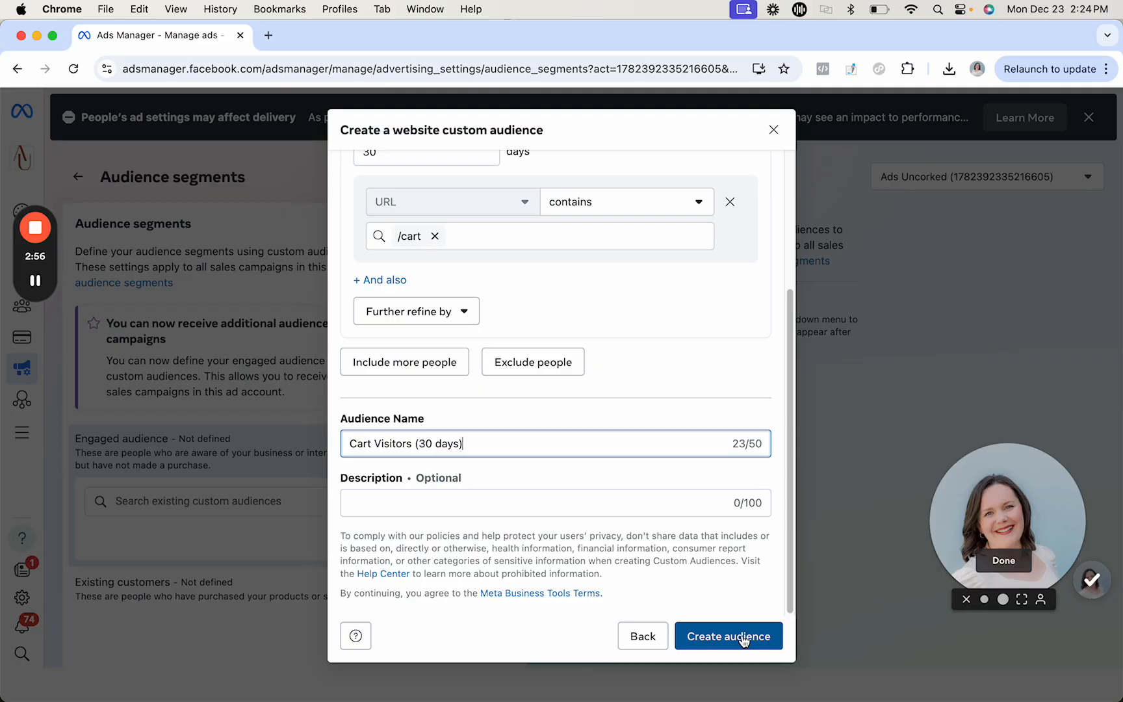
{"action": "left_click", "coordinate": [774, 130]}
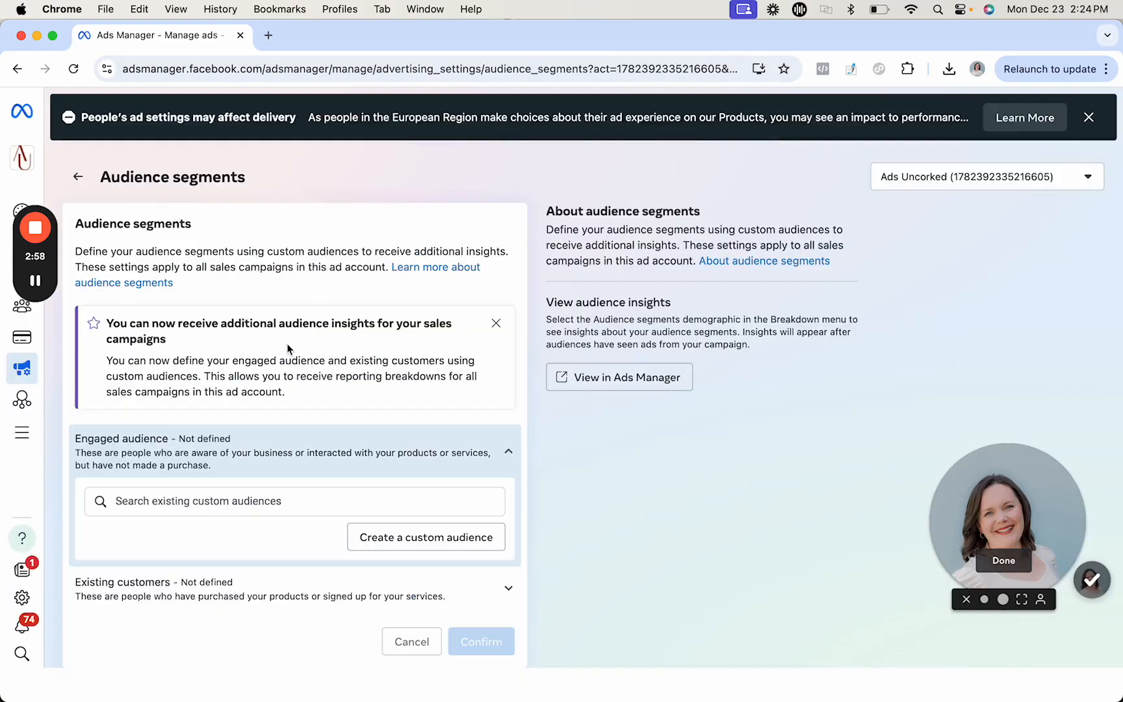
- Add the existing custom audiences "Add to Cart (30 days)" and "StanStore Web Visitors" to the engaged audience
{"action": "left_click", "coordinate": [216, 508]}
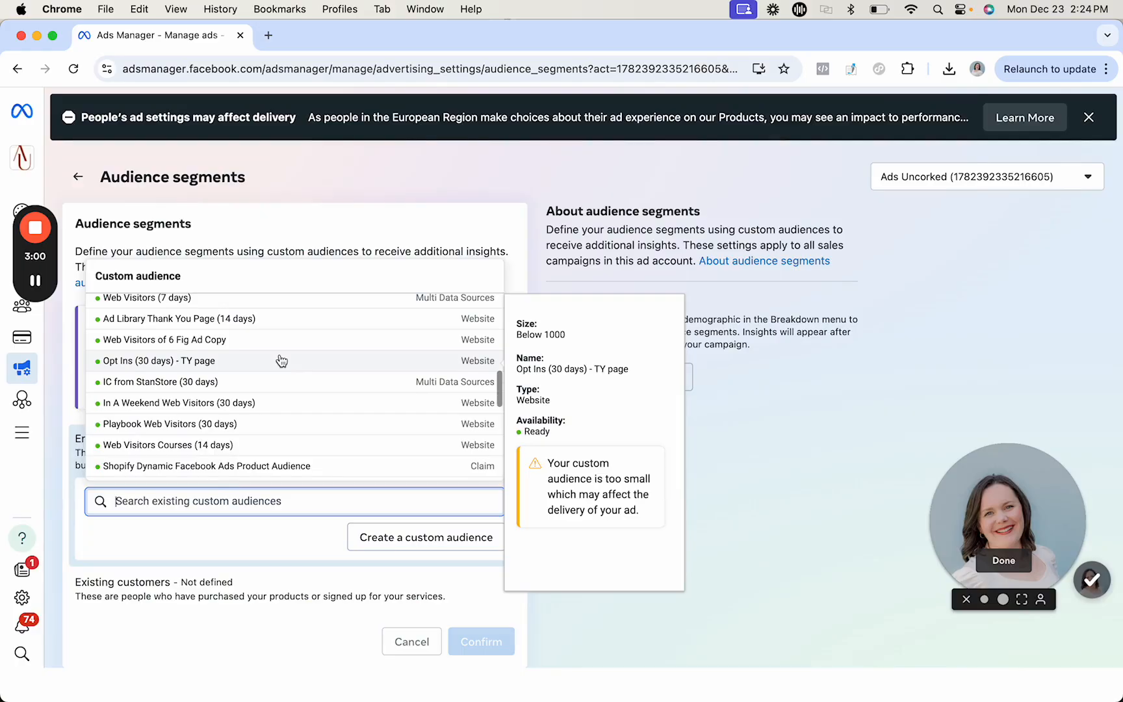
{"action": "scroll", "coordinate": [281, 362], "scroll_direction": "up", "scroll_amount": 3}
{"action": "scroll", "coordinate": [281, 361], "scroll_direction": "up", "scroll_amount": 3}
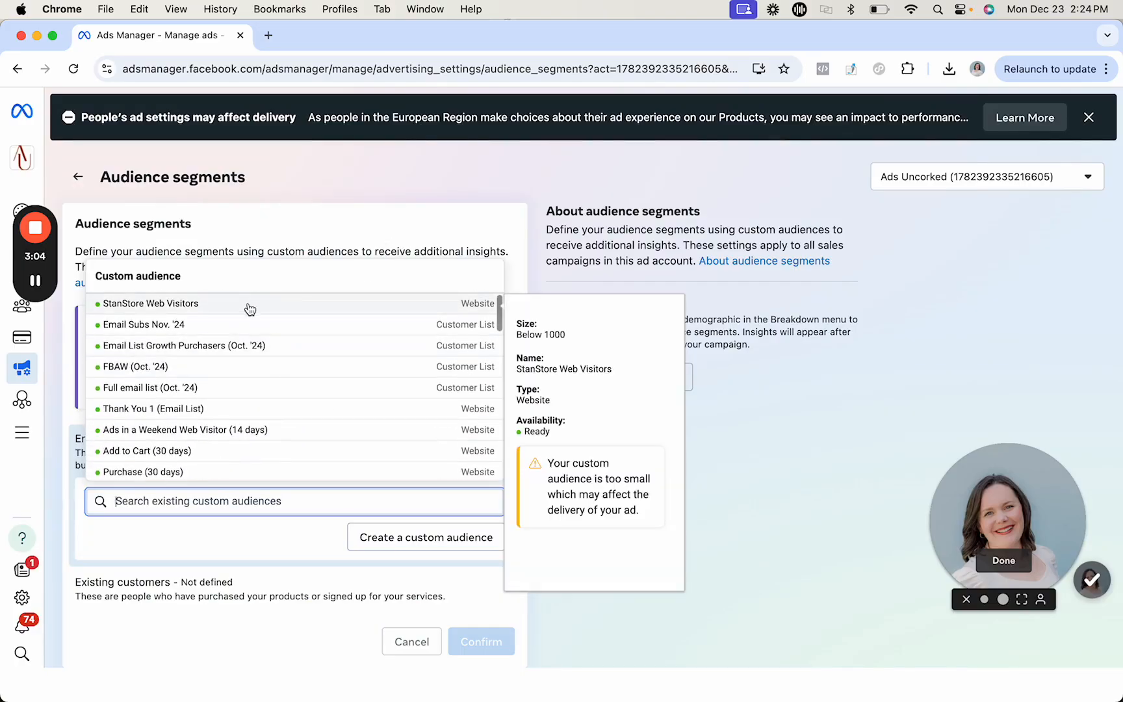
{"action": "left_click", "coordinate": [172, 453]}
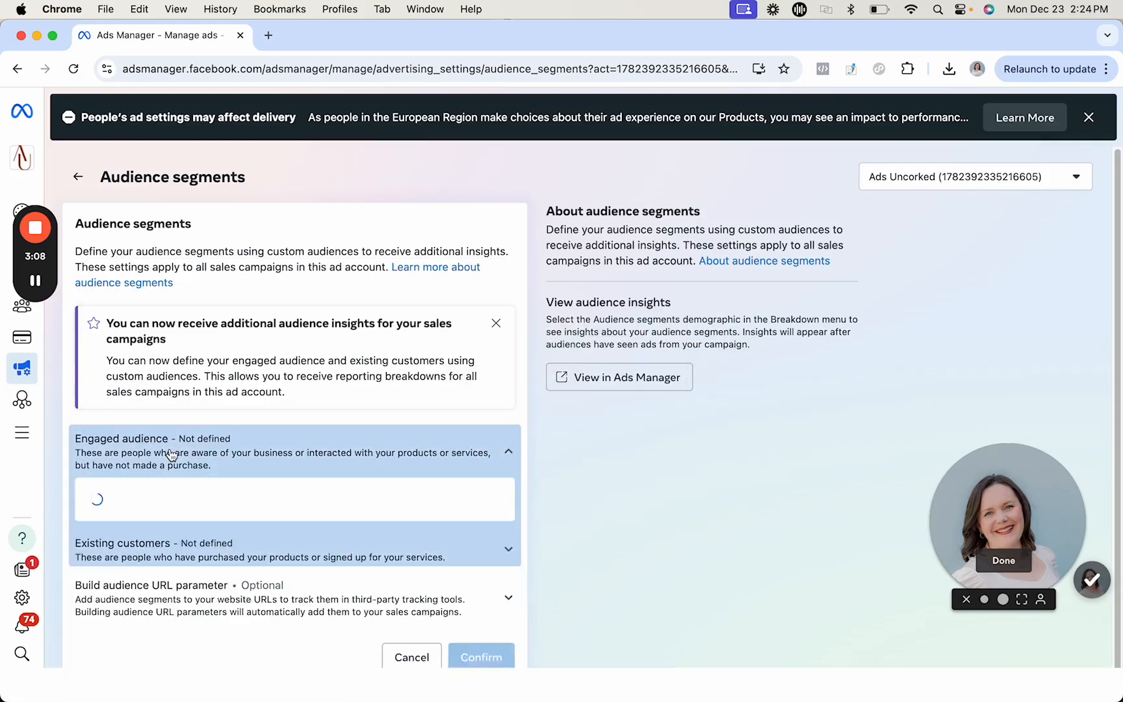
{"action": "left_click", "coordinate": [204, 570]}
{"action": "scroll", "coordinate": [205, 571], "scroll_direction": "down", "scroll_amount": 3}
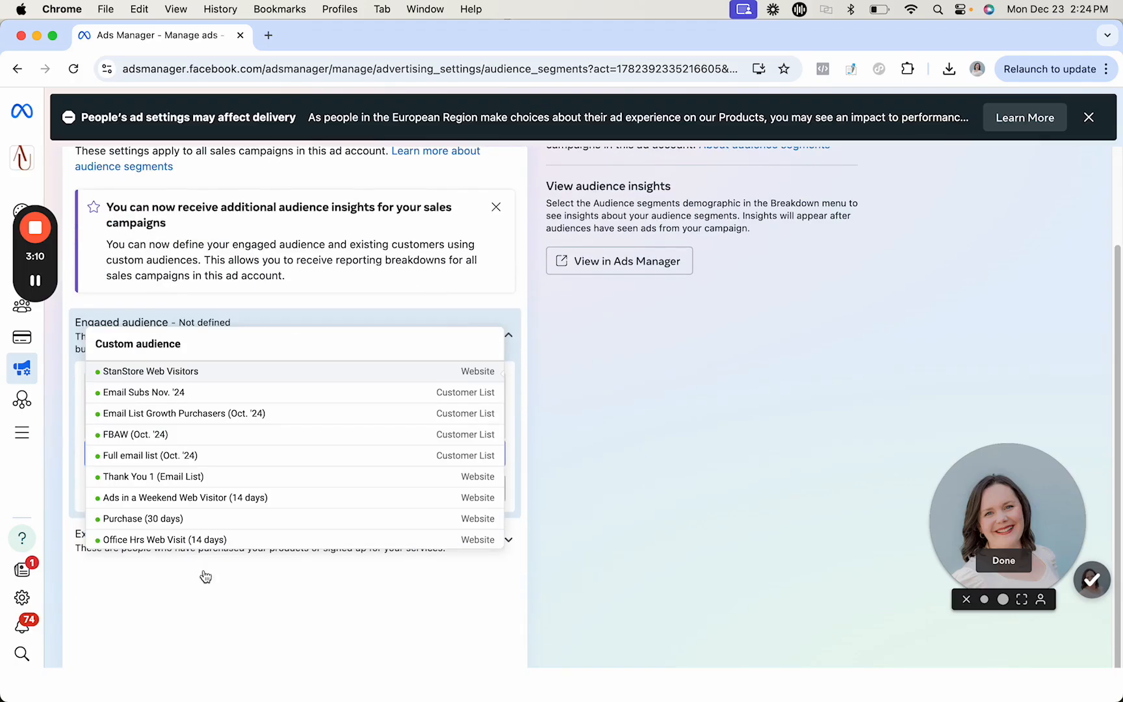
{"action": "left_click", "coordinate": [202, 373]}
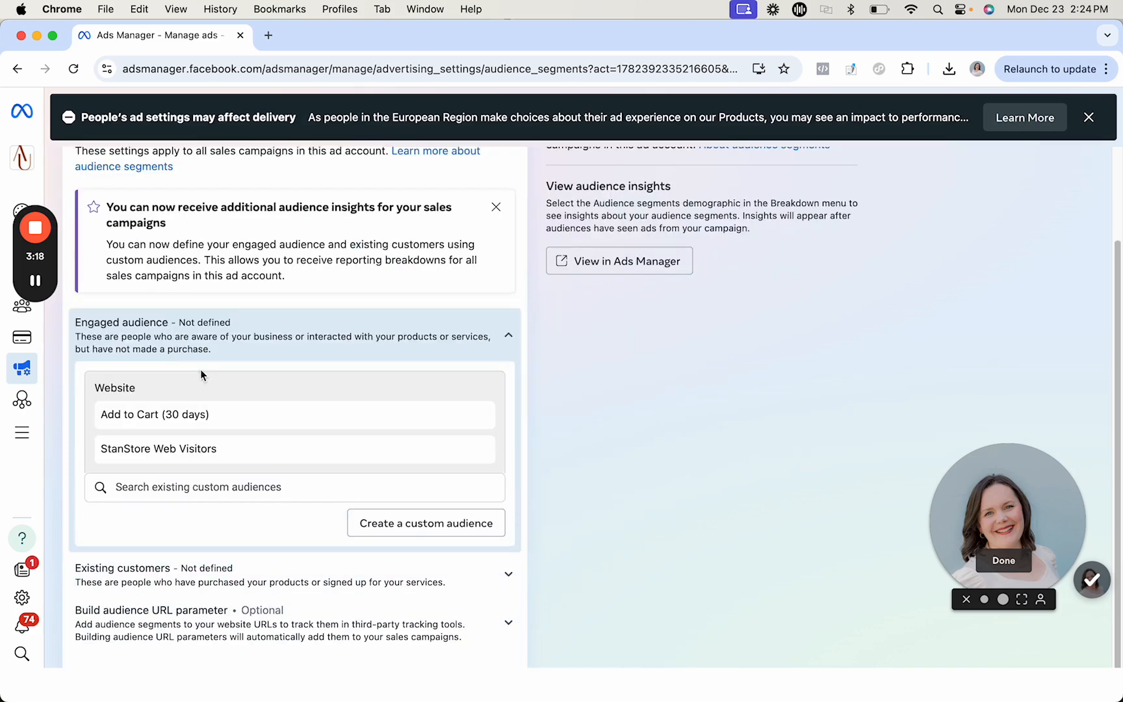
- Add "Thank You 1 (Email List)", "Full email list (Oct. '24)" and "Thank You 6 (14 days)" to the engaged audience
{"action": "left_click", "coordinate": [237, 489]}
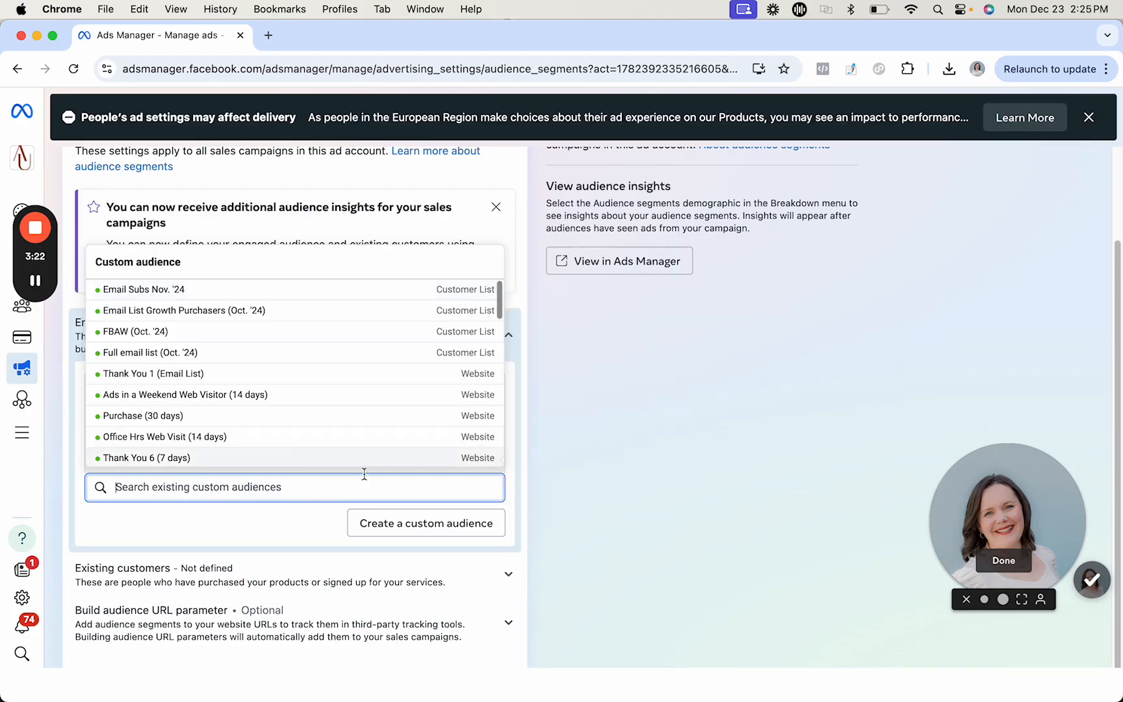
{"action": "left_click", "coordinate": [195, 373]}
{"action": "left_click", "coordinate": [195, 521]}
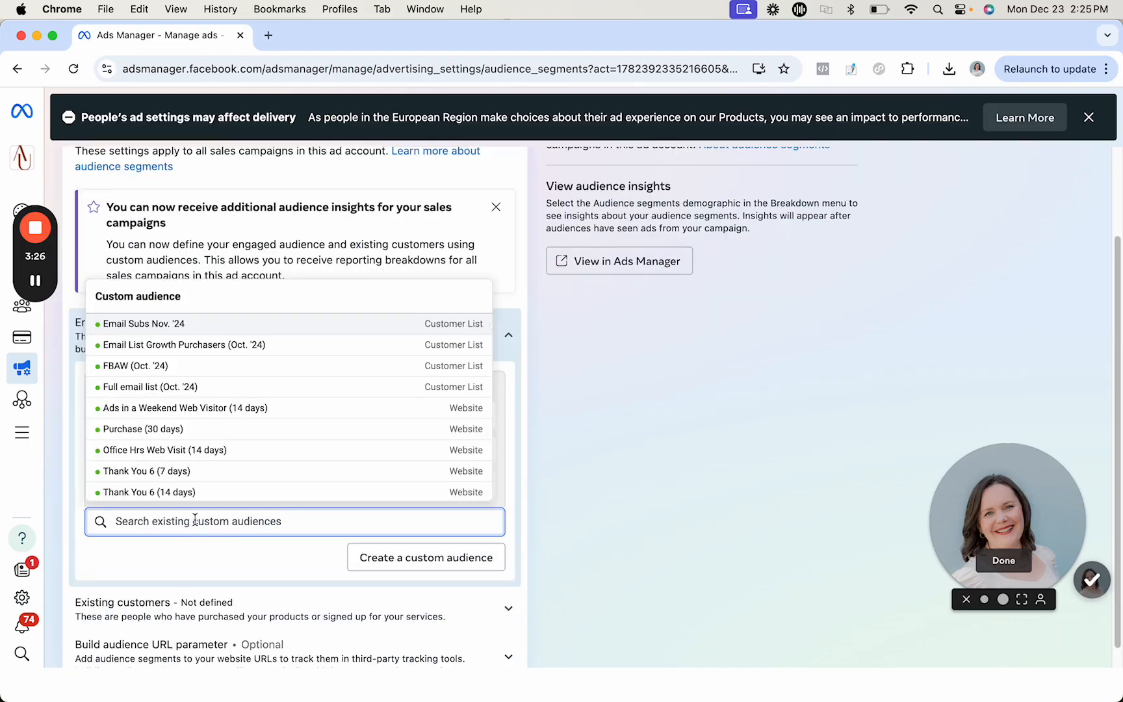
{"action": "left_click", "coordinate": [153, 388]}
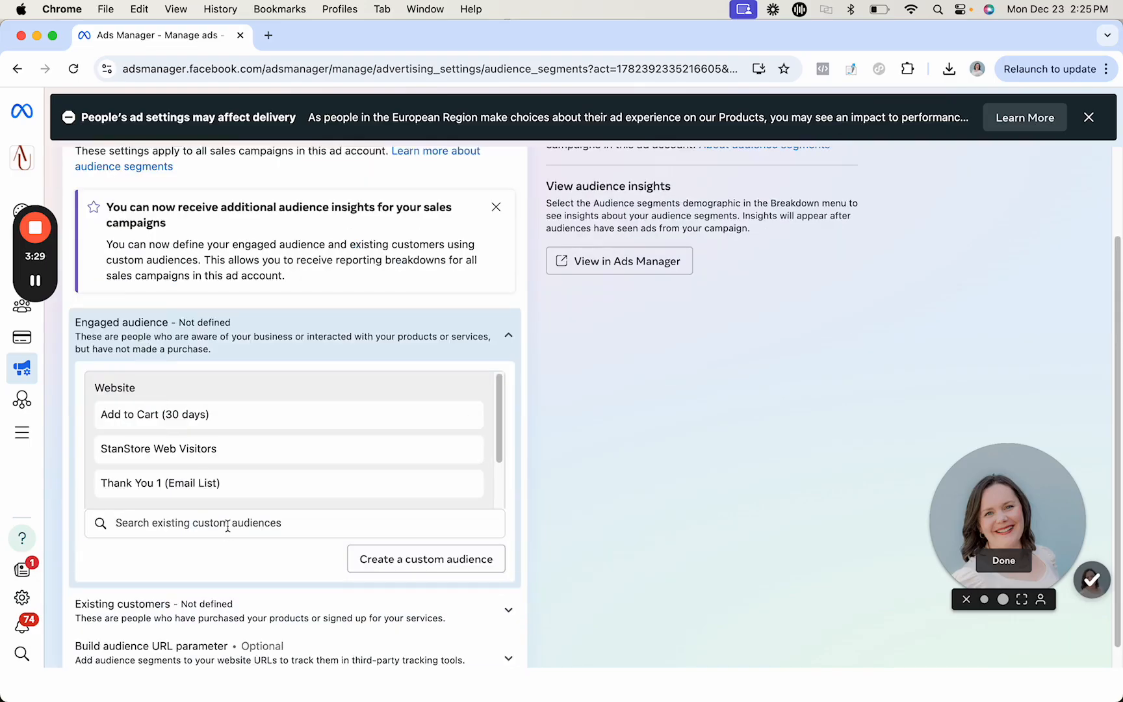
{"action": "left_click", "coordinate": [226, 524]}
{"action": "scroll", "coordinate": [260, 462], "scroll_direction": "down", "scroll_amount": 1}
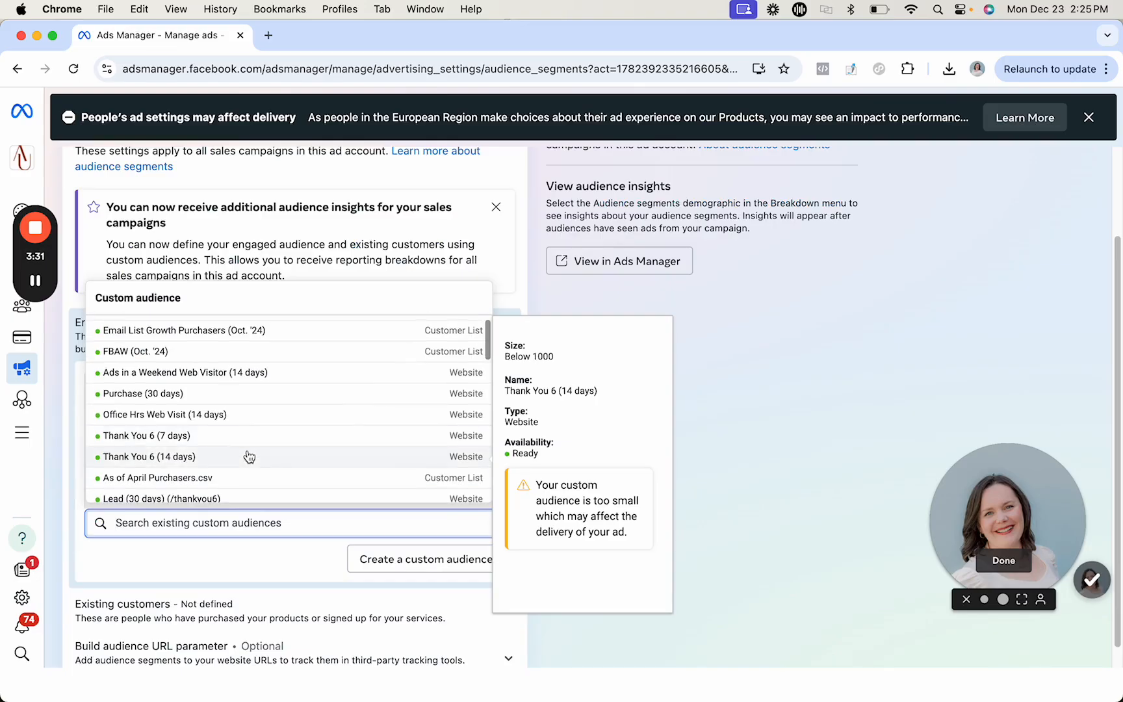
{"action": "left_click", "coordinate": [248, 457]}
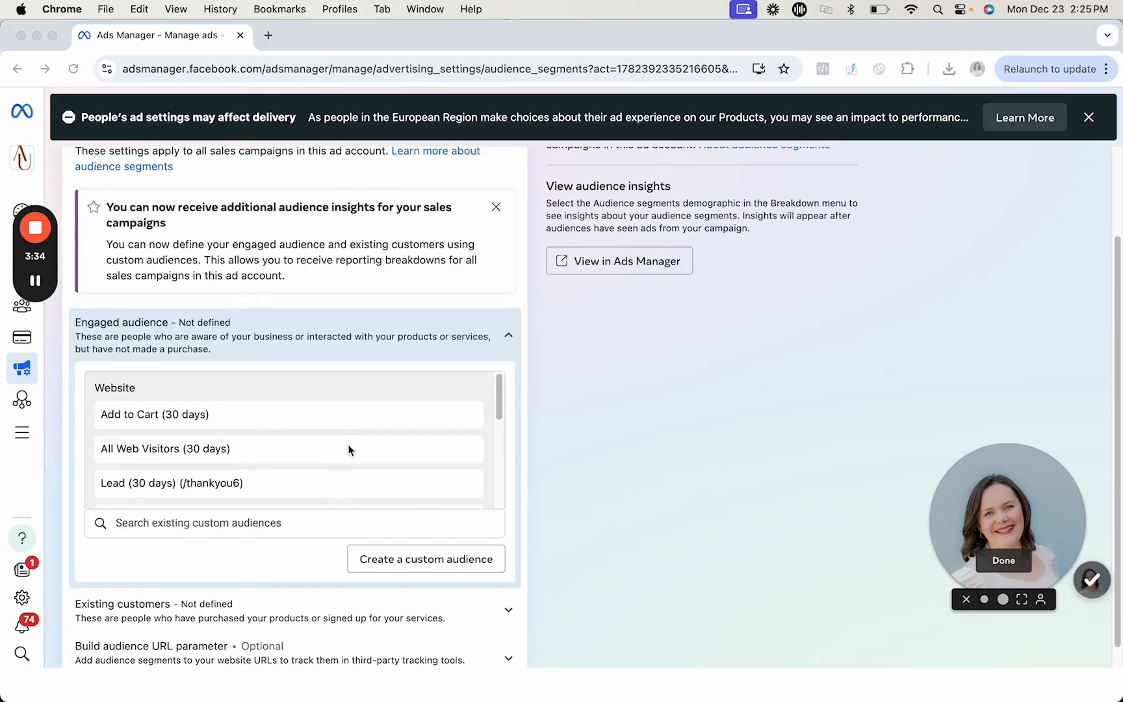
- Review the custom audiences chosen for the engaged audience and collapse that section
{"action": "scroll", "coordinate": [349, 450], "scroll_direction": "down", "scroll_amount": 5}
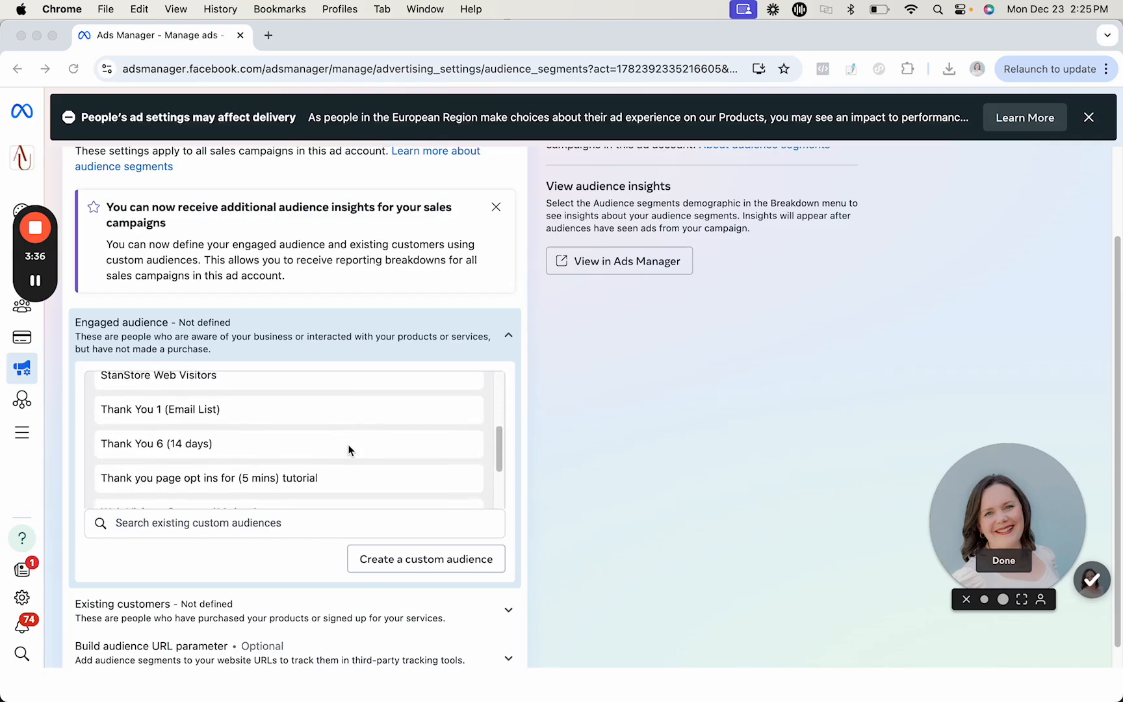
{"action": "scroll", "coordinate": [349, 450], "scroll_direction": "down", "scroll_amount": 2}
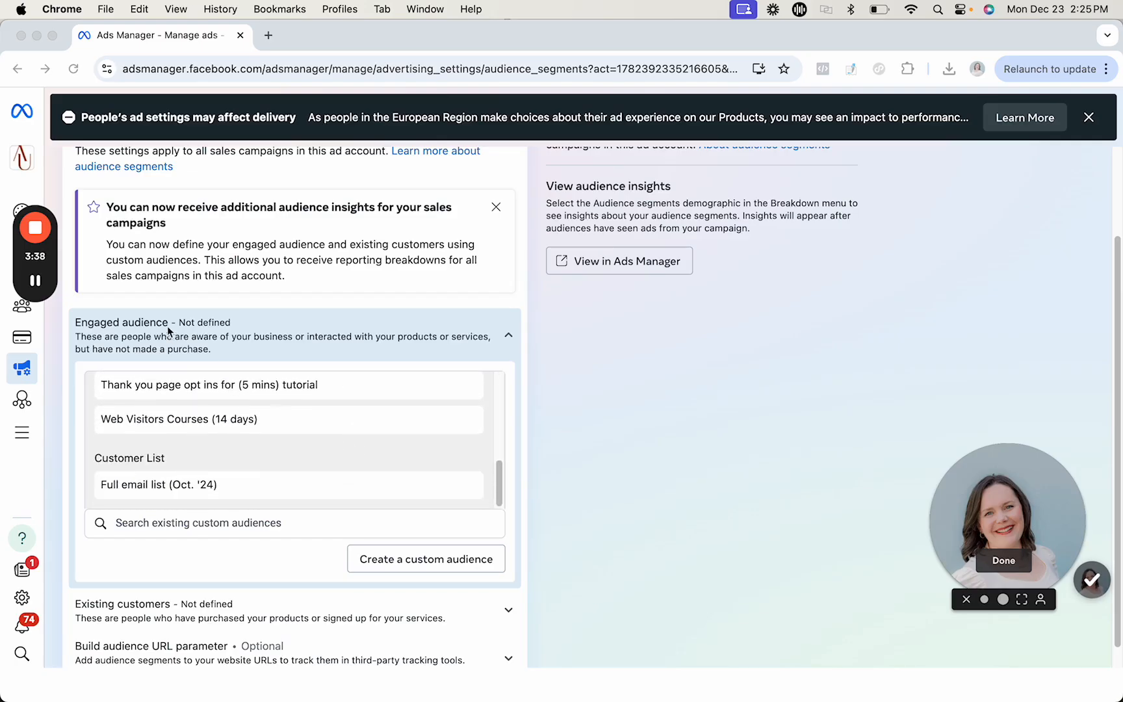
{"action": "left_click", "coordinate": [74, 323]}
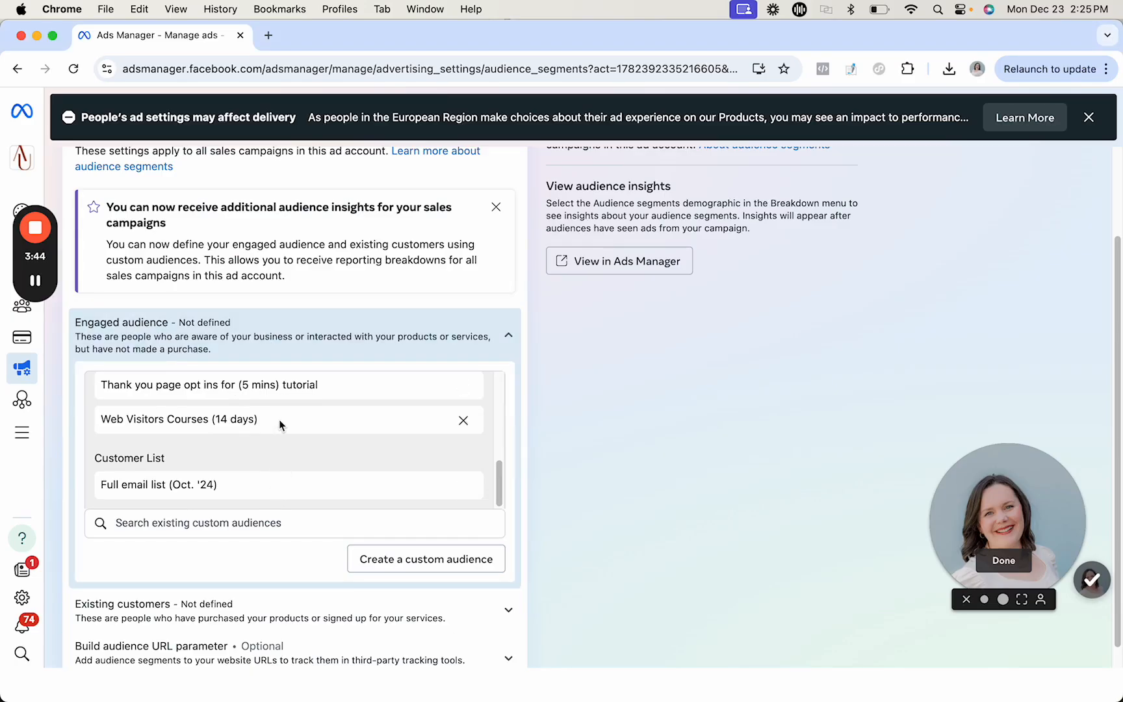
{"action": "left_click_drag", "start_coordinate": [500, 495], "coordinate": [178, 466]}
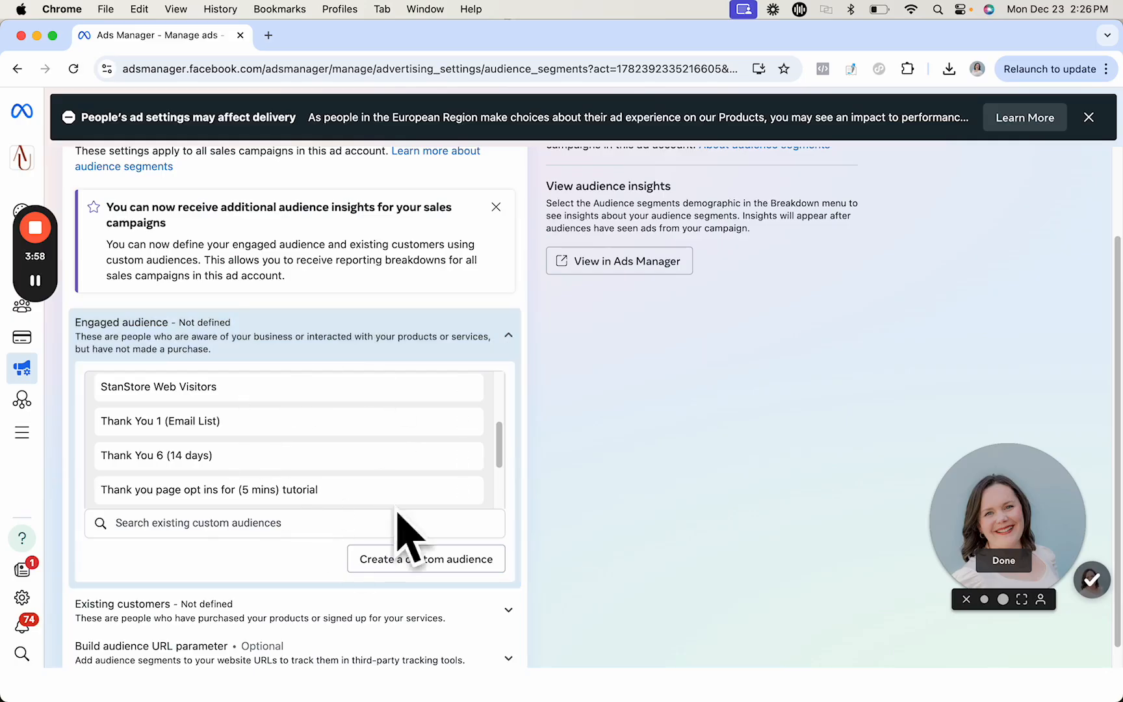
{"action": "left_click", "coordinate": [509, 336]}
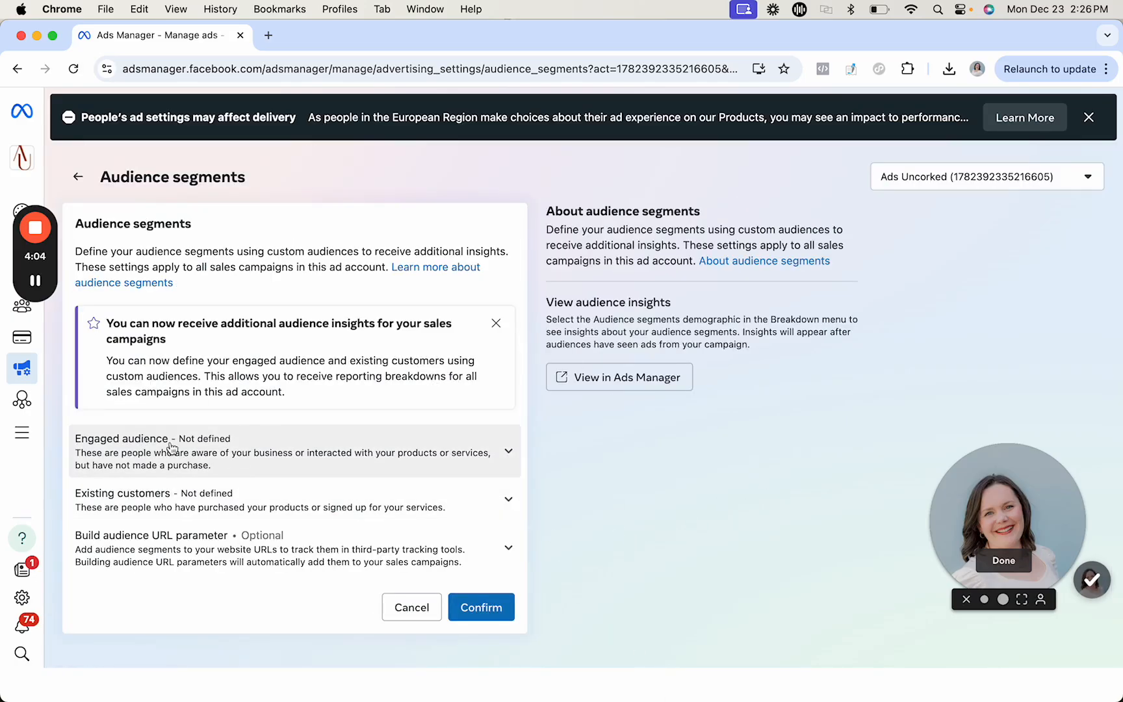
{"action": "left_click", "coordinate": [208, 450]}
{"action": "left_click", "coordinate": [335, 450]}
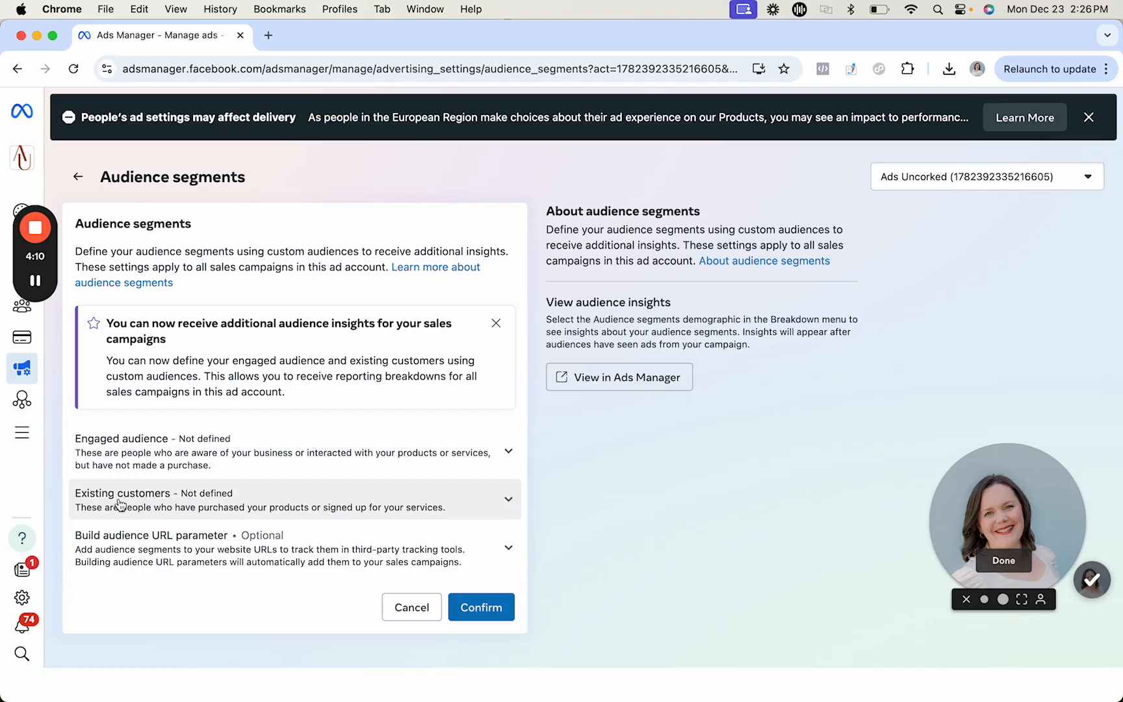
- Start creating a custom audience for existing customers with Customer list as its source
{"action": "left_click", "coordinate": [119, 505]}
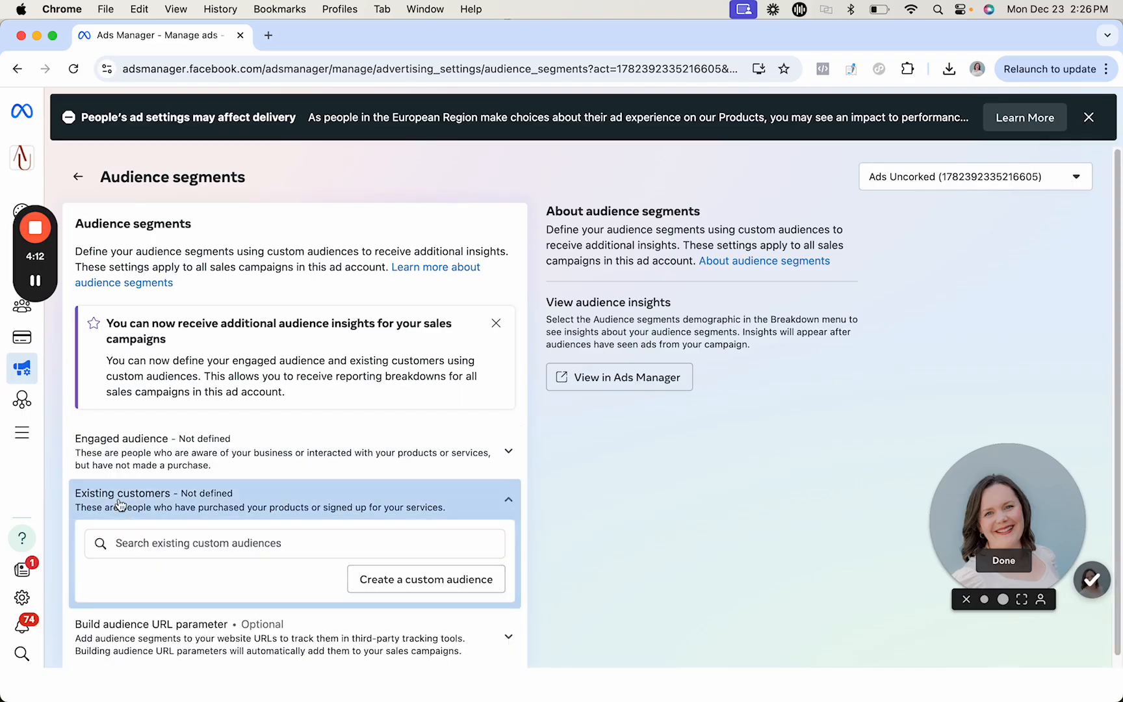
{"action": "scroll", "coordinate": [176, 490], "scroll_direction": "down", "scroll_amount": 2}
{"action": "scroll", "coordinate": [175, 491], "scroll_direction": "down", "scroll_amount": 2}
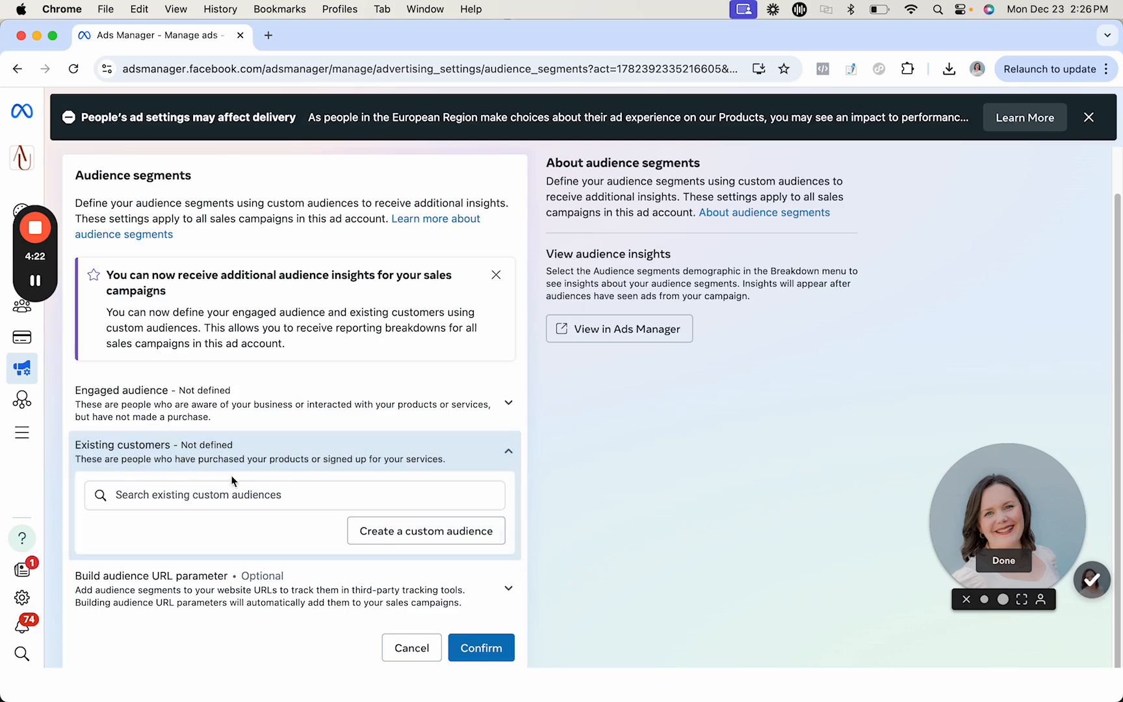
{"action": "left_click", "coordinate": [415, 543]}
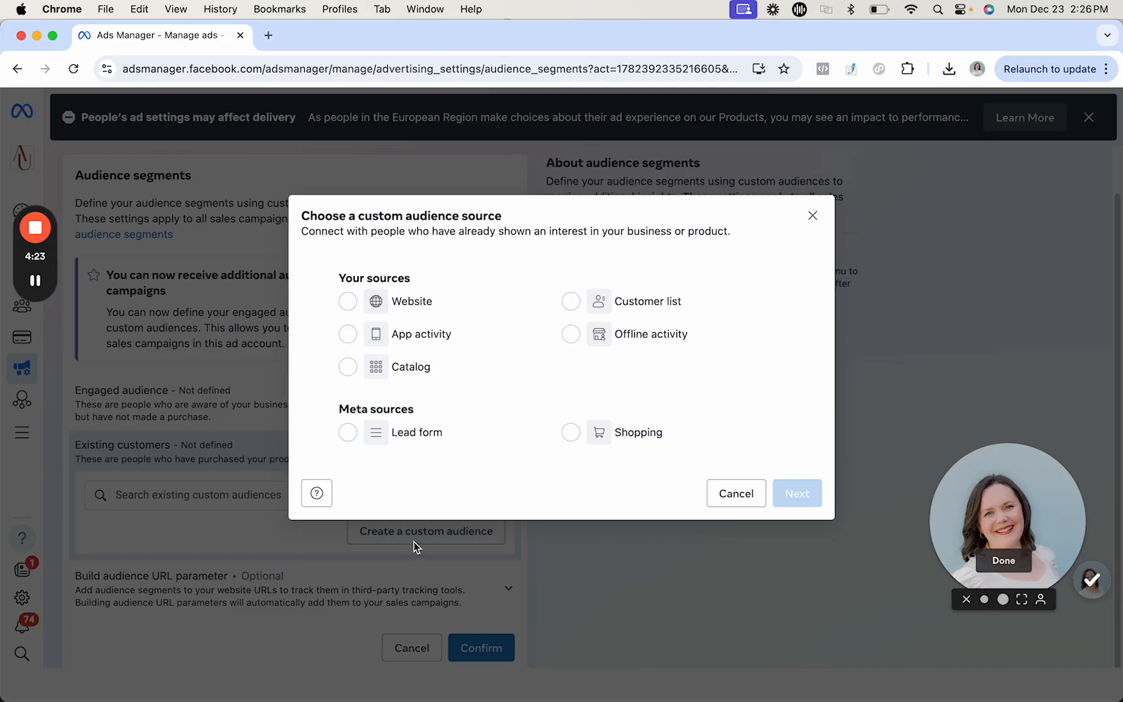
{"action": "left_click", "coordinate": [653, 301]}
{"action": "left_click", "coordinate": [36, 280]}
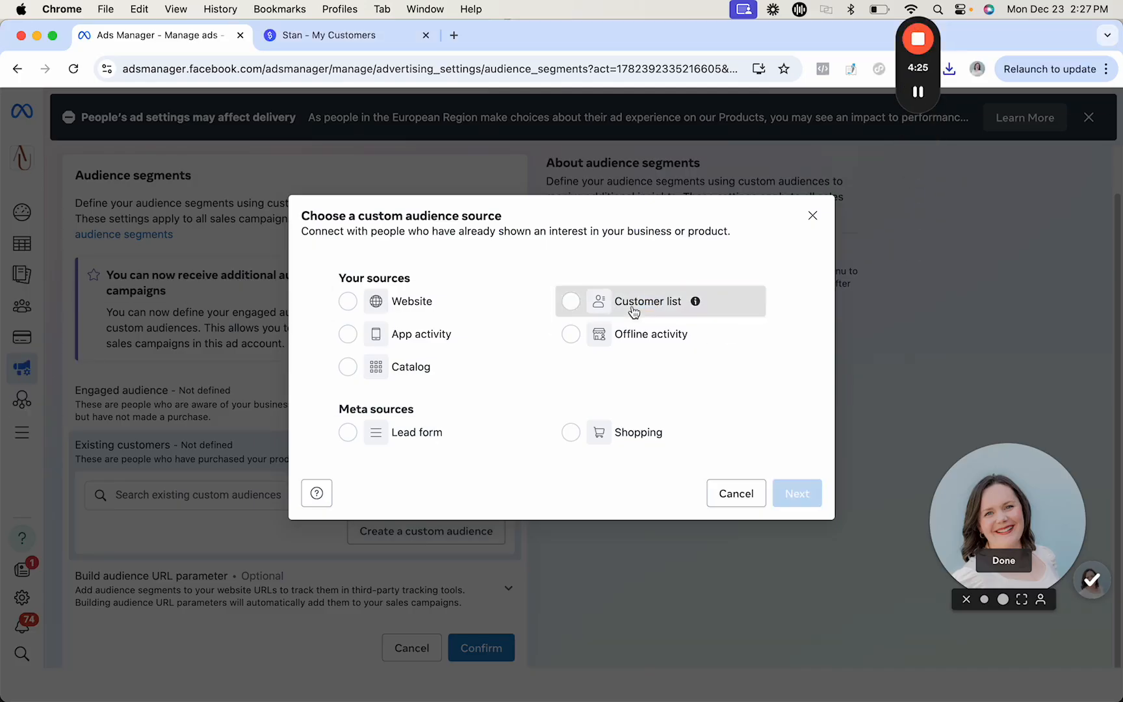
{"action": "left_click", "coordinate": [636, 308]}
{"action": "left_click", "coordinate": [797, 494]}
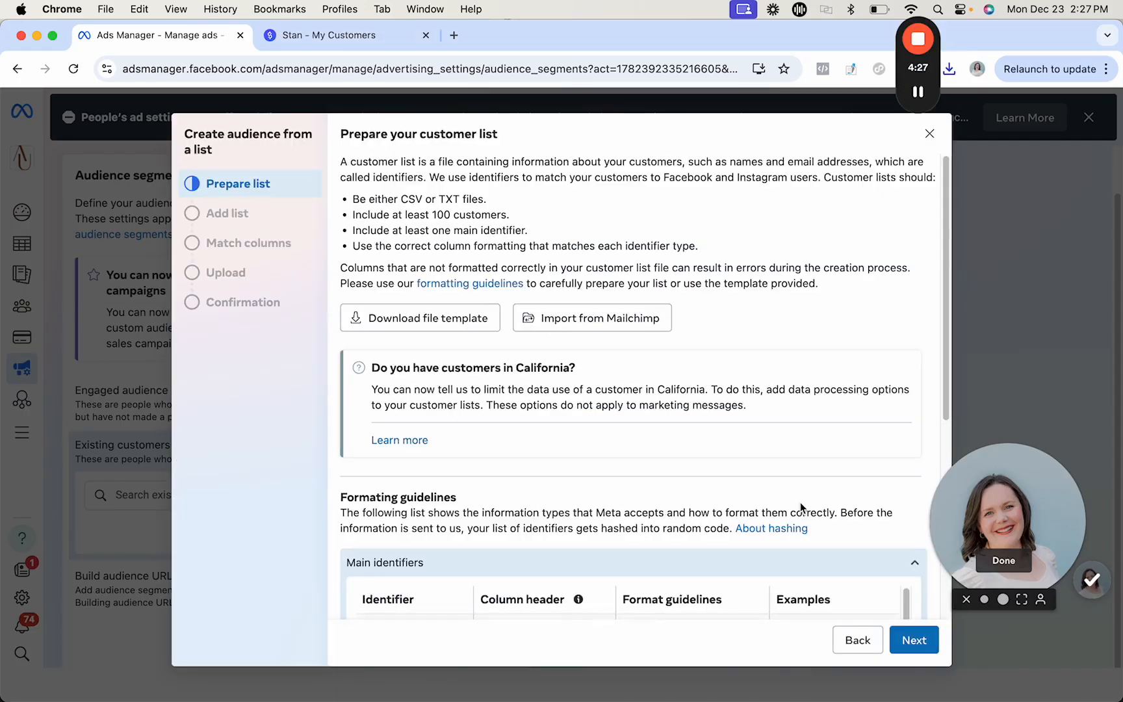
- Pass the list preparation guidelines and upload the downloaded file "Your Stan Audience - 2024-12-23.csv" as the customer list
{"action": "scroll", "coordinate": [730, 348], "scroll_direction": "down", "scroll_amount": 2}
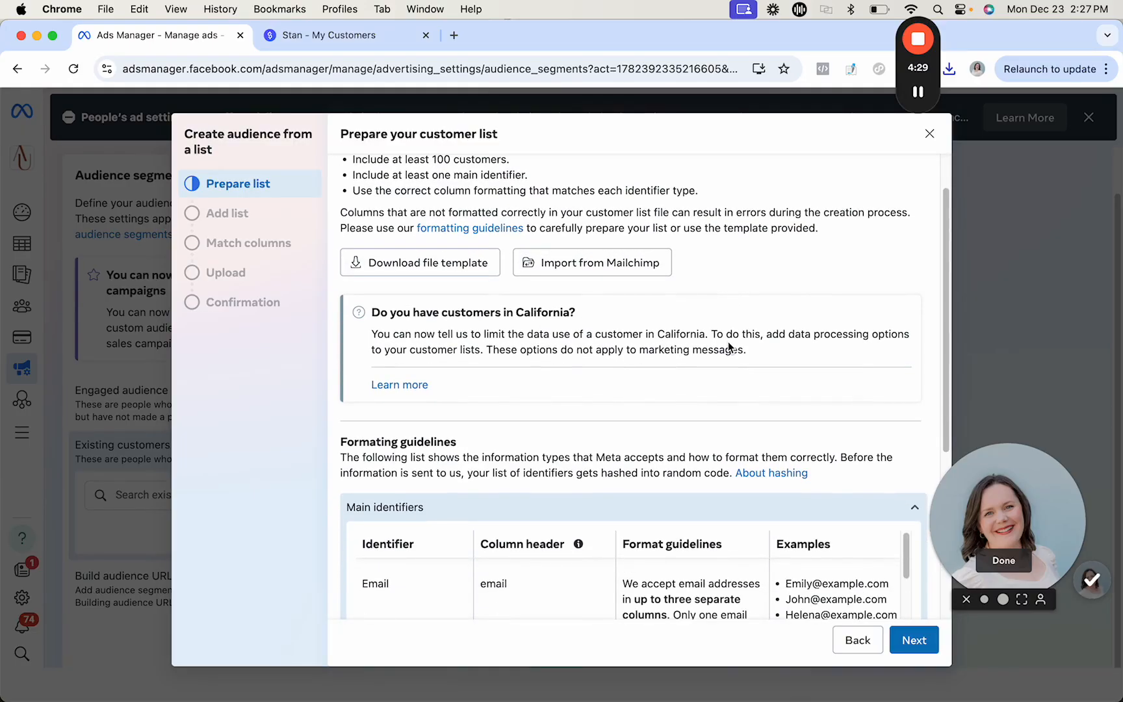
{"action": "scroll", "coordinate": [730, 347], "scroll_direction": "down", "scroll_amount": 5}
{"action": "left_click", "coordinate": [933, 648]}
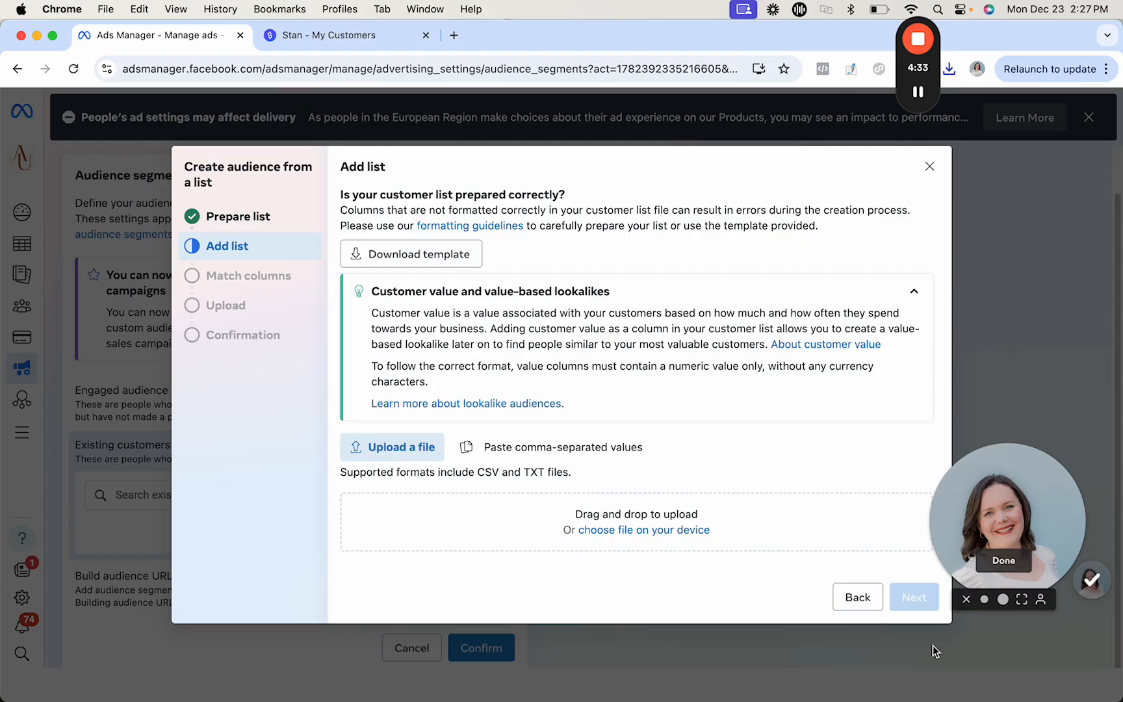
{"action": "left_click_drag", "start_coordinate": [935, 63], "coordinate": [719, 2]}
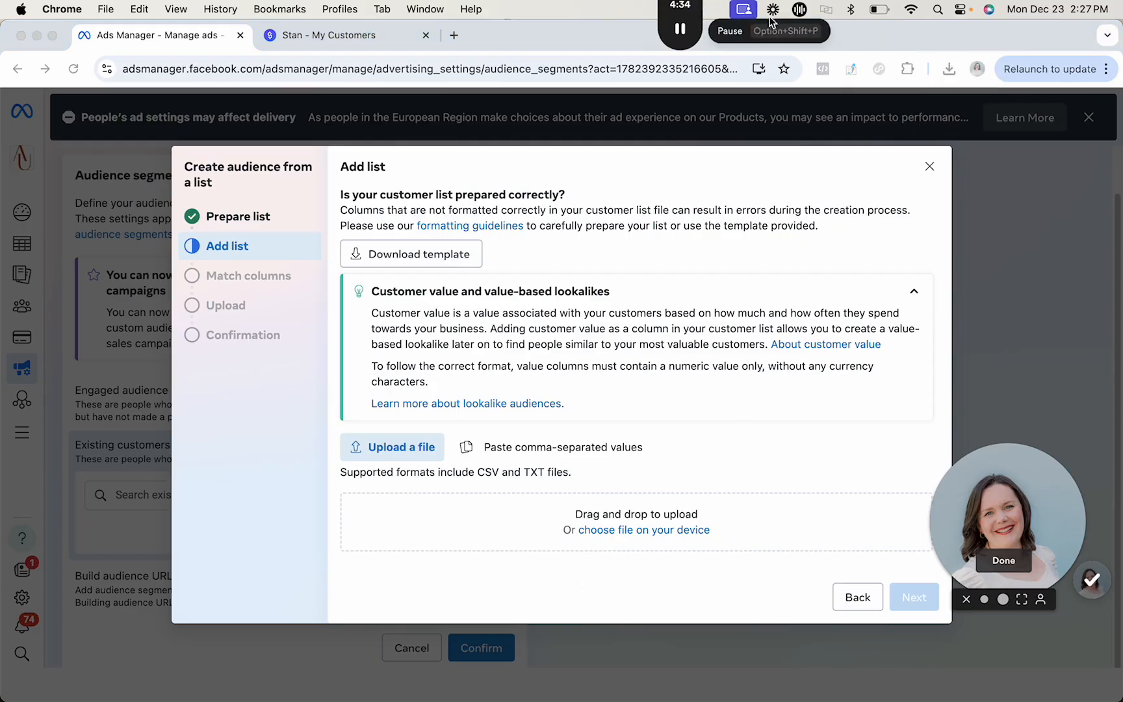
{"action": "left_click", "coordinate": [949, 69]}
{"action": "left_click_drag", "start_coordinate": [851, 133], "coordinate": [329, 536]}
- Name the customer list audience "Stan Customers (Dec. '24)"
{"action": "scroll", "coordinate": [837, 456], "scroll_direction": "down", "scroll_amount": 3}
{"action": "type", "text": "Stan Custro"}
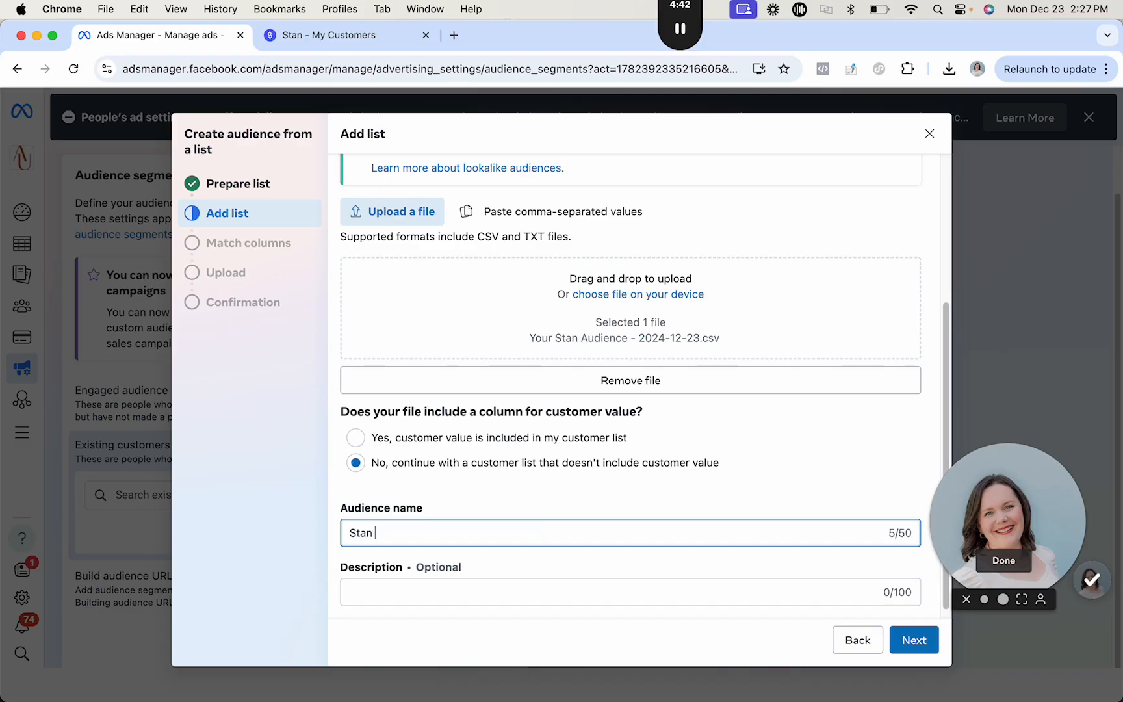
{"action": "key", "text": "BackSpace"}
{"action": "key", "text": "BackSpace"}
{"action": "type", "text": "omers (Dec. '24)"}
{"action": "left_click", "coordinate": [680, 29]}
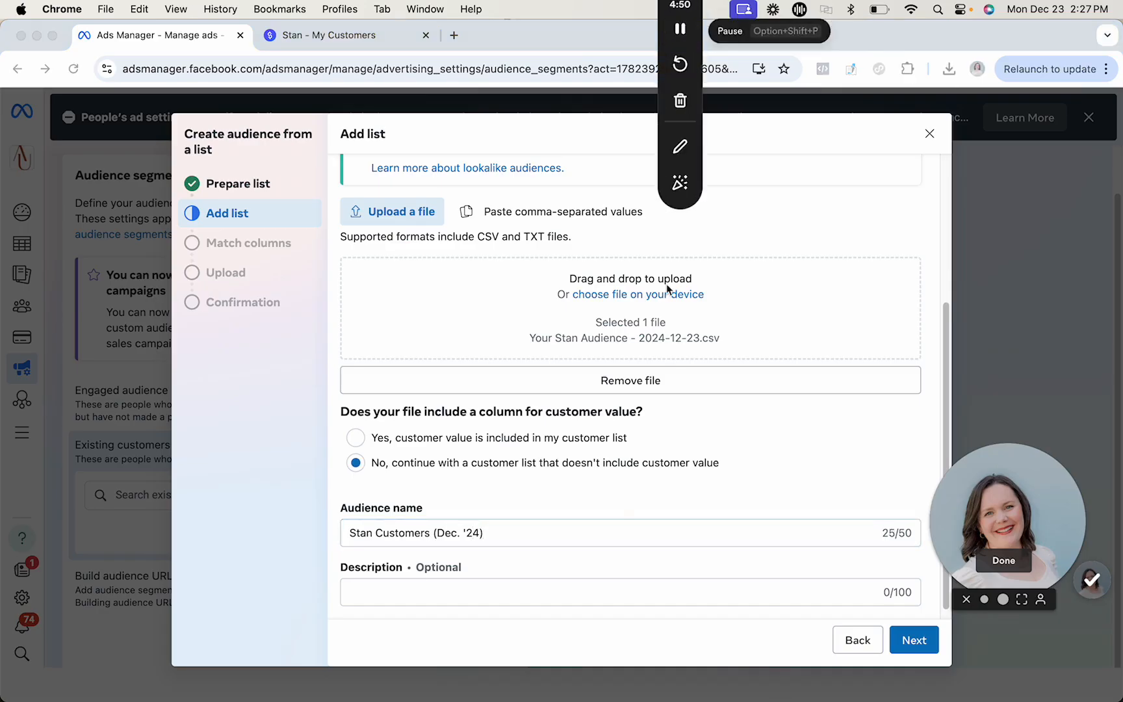
- Try the option that the file includes customer value, view its column choices, and switch back to no customer value
{"action": "left_click", "coordinate": [423, 443]}
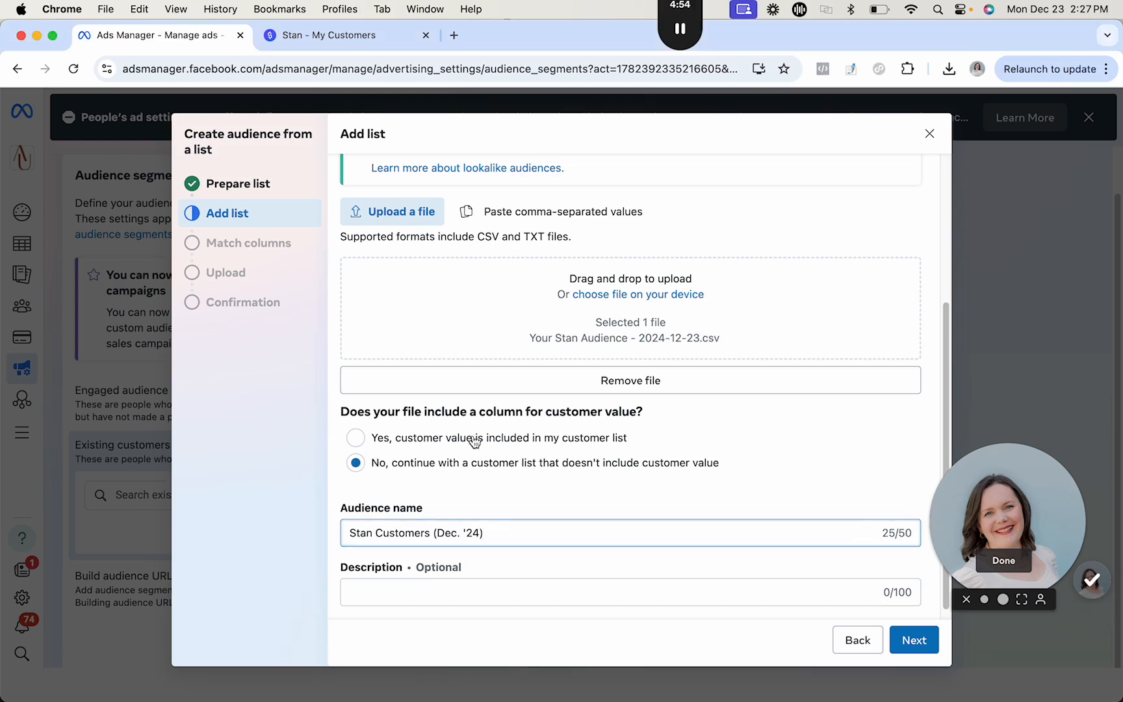
{"action": "left_click", "coordinate": [474, 439]}
{"action": "scroll", "coordinate": [471, 438], "scroll_direction": "down", "scroll_amount": 2}
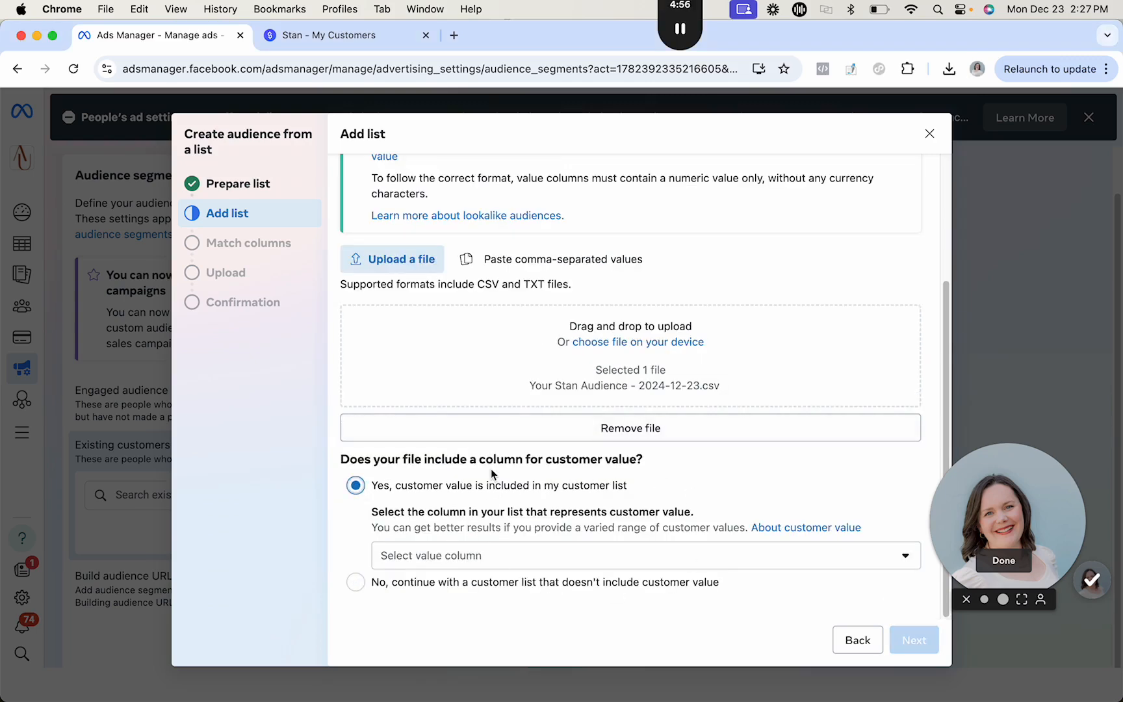
{"action": "left_click", "coordinate": [431, 556]}
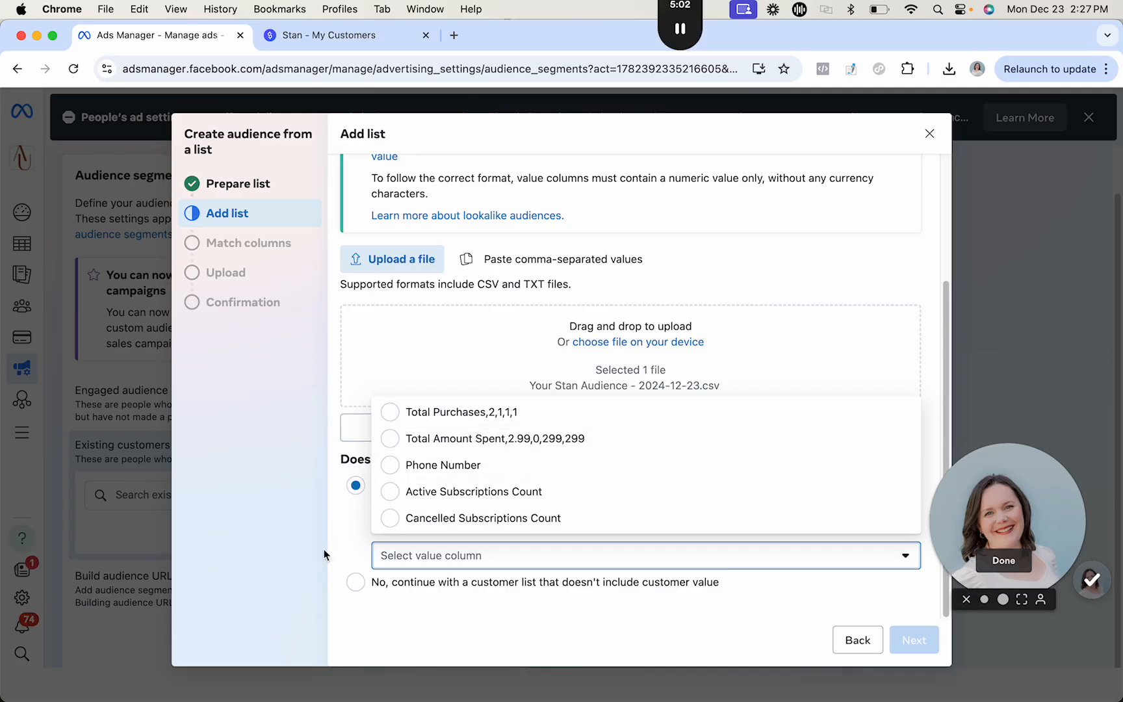
{"action": "left_click", "coordinate": [343, 557]}
{"action": "left_click", "coordinate": [406, 581]}
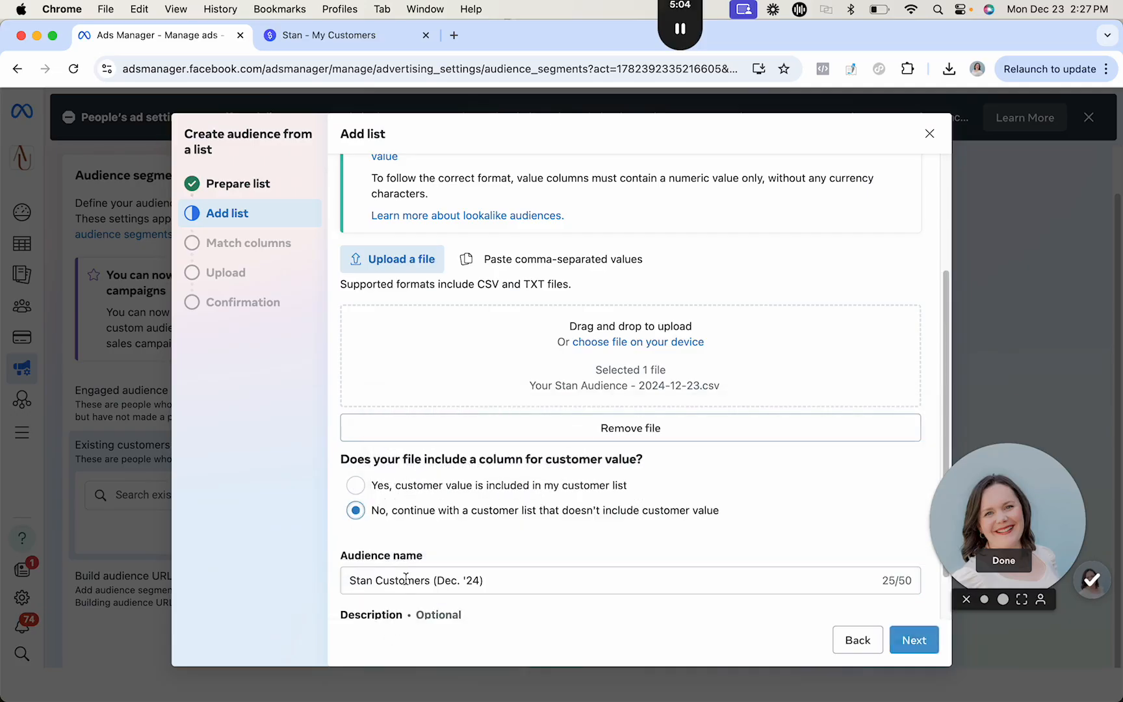
- Import the customer list despite its unmapped identifiers and finish creating the existing customers audience
{"action": "scroll", "coordinate": [781, 464], "scroll_direction": "down", "scroll_amount": 2}
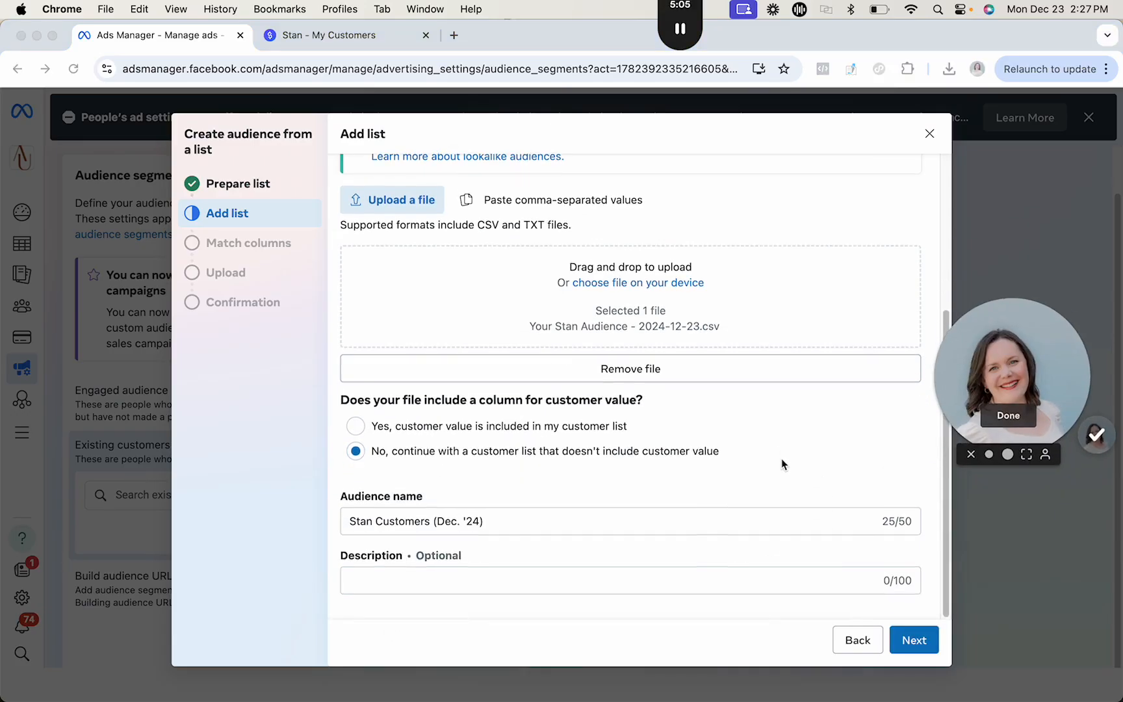
{"action": "left_click", "coordinate": [902, 646]}
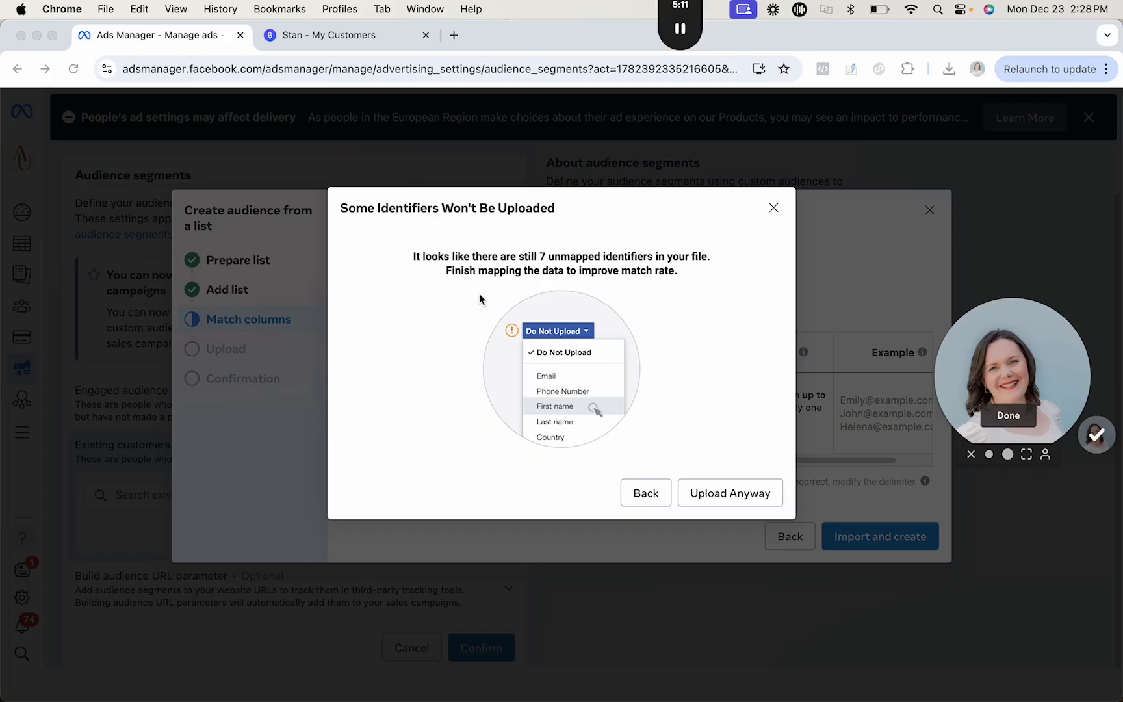
{"action": "left_click", "coordinate": [717, 497]}
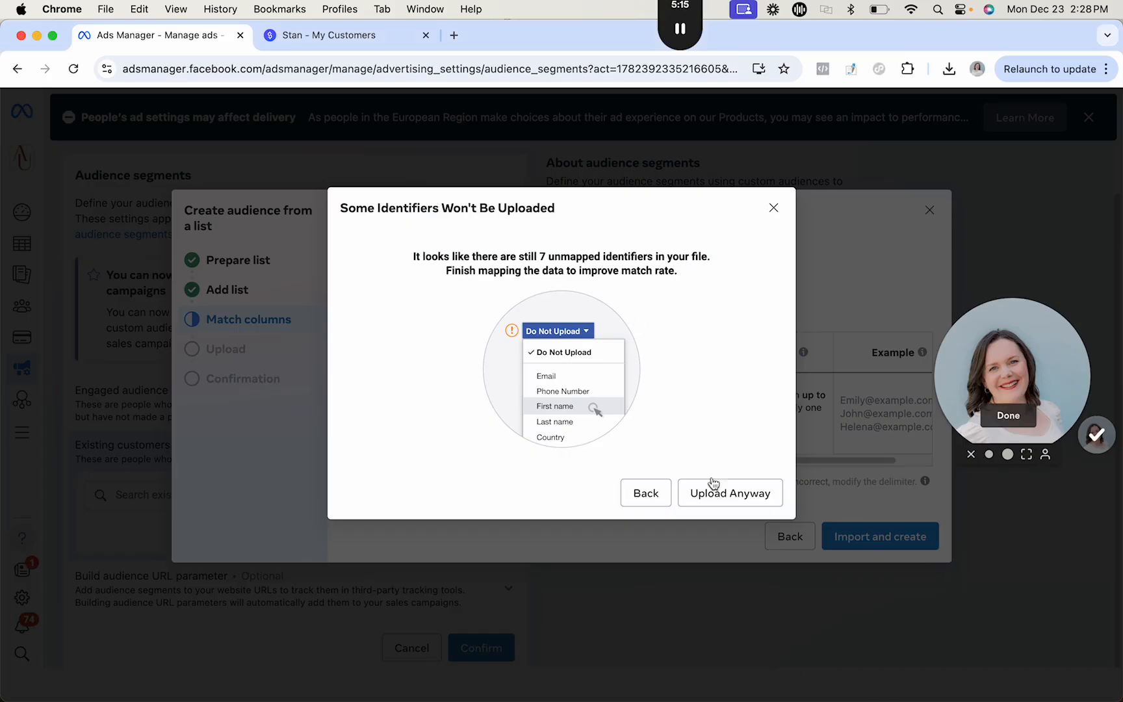
{"action": "left_click_drag", "start_coordinate": [541, 257], "coordinate": [659, 259]}
{"action": "left_click", "coordinate": [749, 496]}
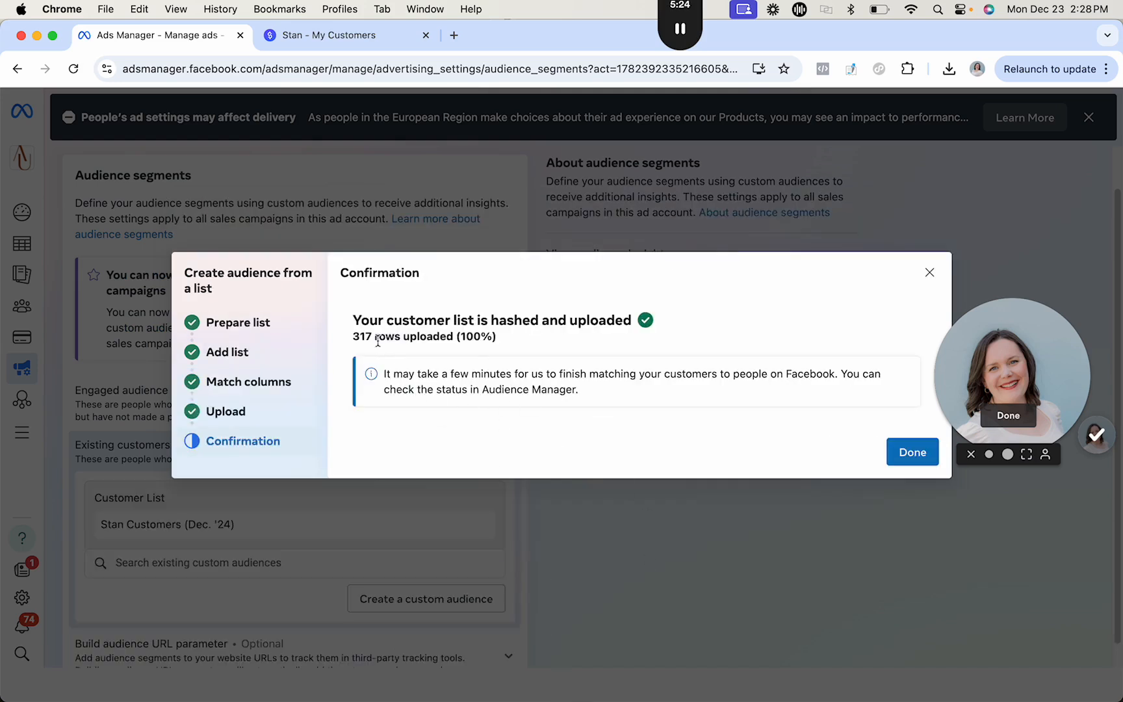
{"action": "left_click_drag", "start_coordinate": [355, 336], "coordinate": [367, 335]}
{"action": "left_click", "coordinate": [912, 452]}
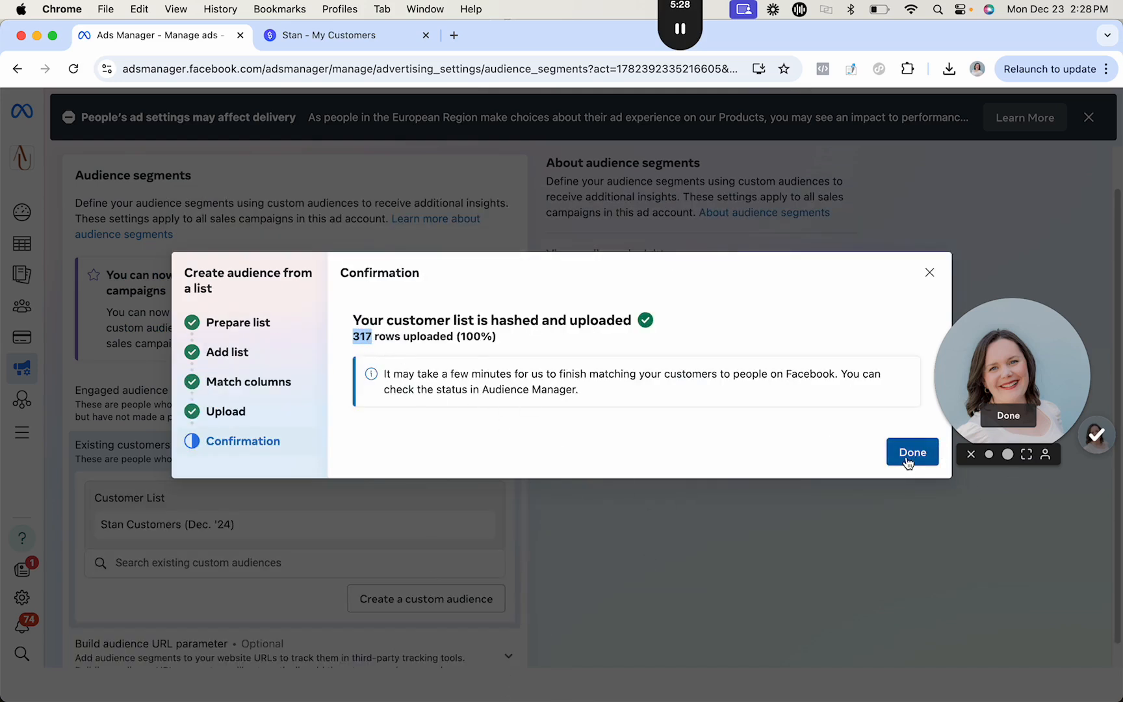
- Collapse the existing customers section and confirm the audience segments settings
{"action": "scroll", "coordinate": [509, 390], "scroll_direction": "down", "scroll_amount": 2}
{"action": "left_click", "coordinate": [510, 385]}
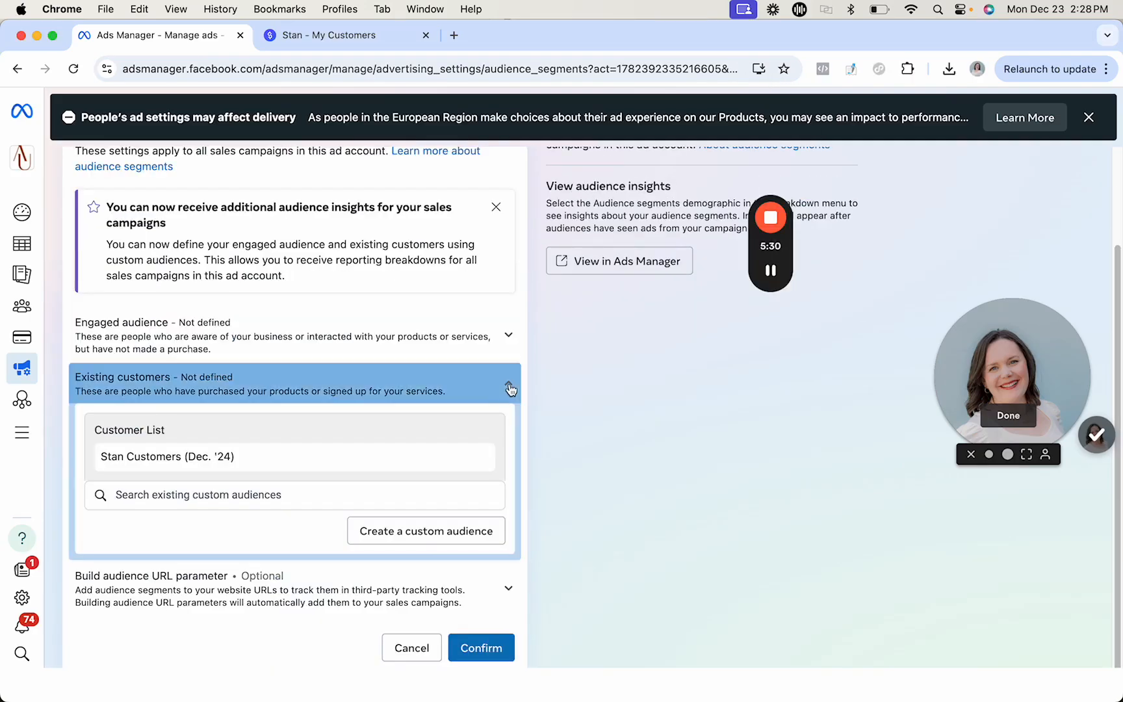
{"action": "left_click", "coordinate": [484, 611]}
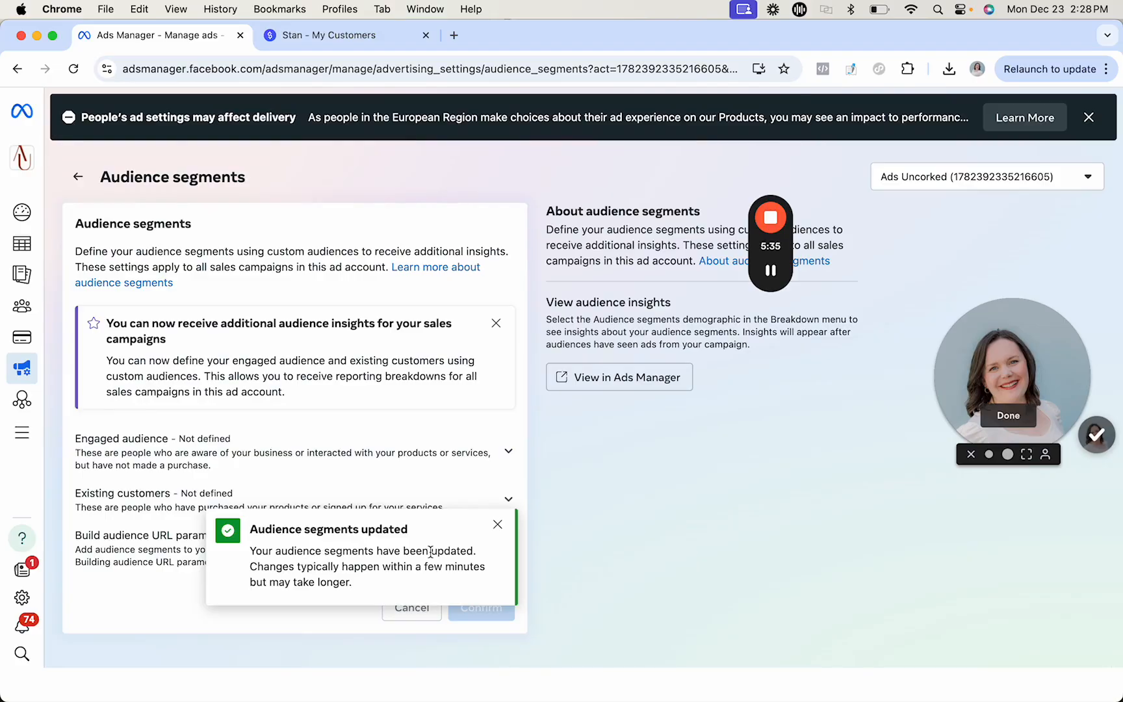
{"action": "left_click_drag", "start_coordinate": [256, 565], "coordinate": [476, 585]}
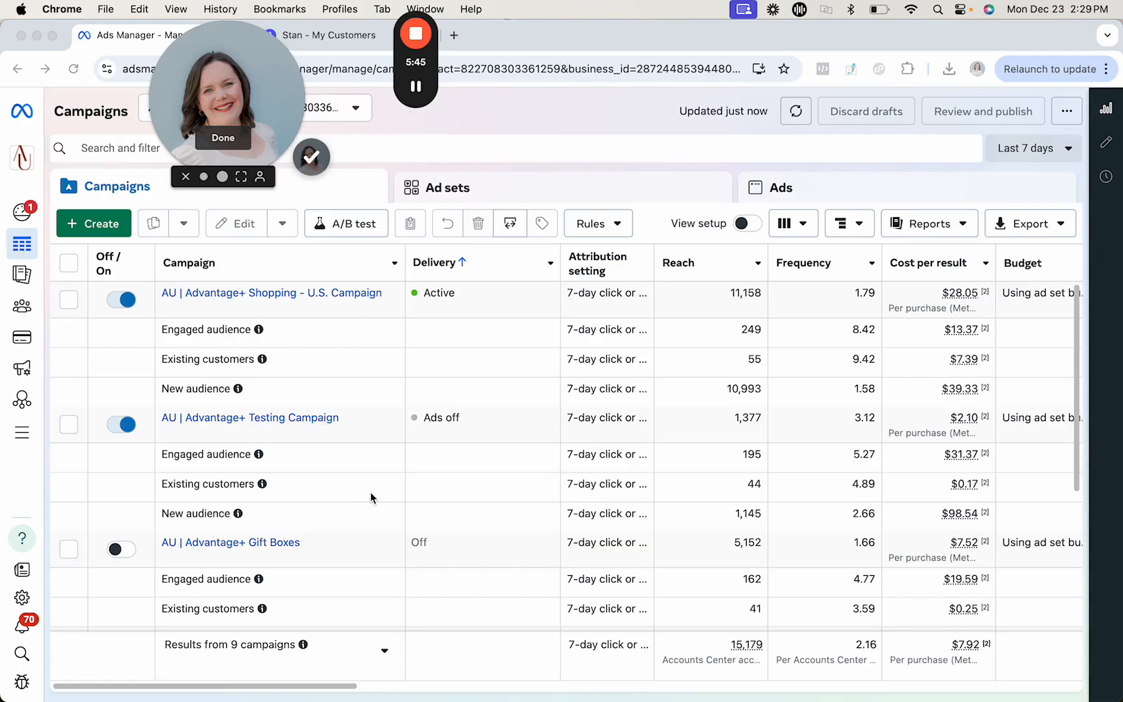
- Review the audience segments breakdown option for the campaigns table and examine the segment results of the "AU | Advantage+ Shopping - U.S. Campaign"
{"action": "left_click", "coordinate": [848, 225]}
{"action": "left_click", "coordinate": [851, 227]}
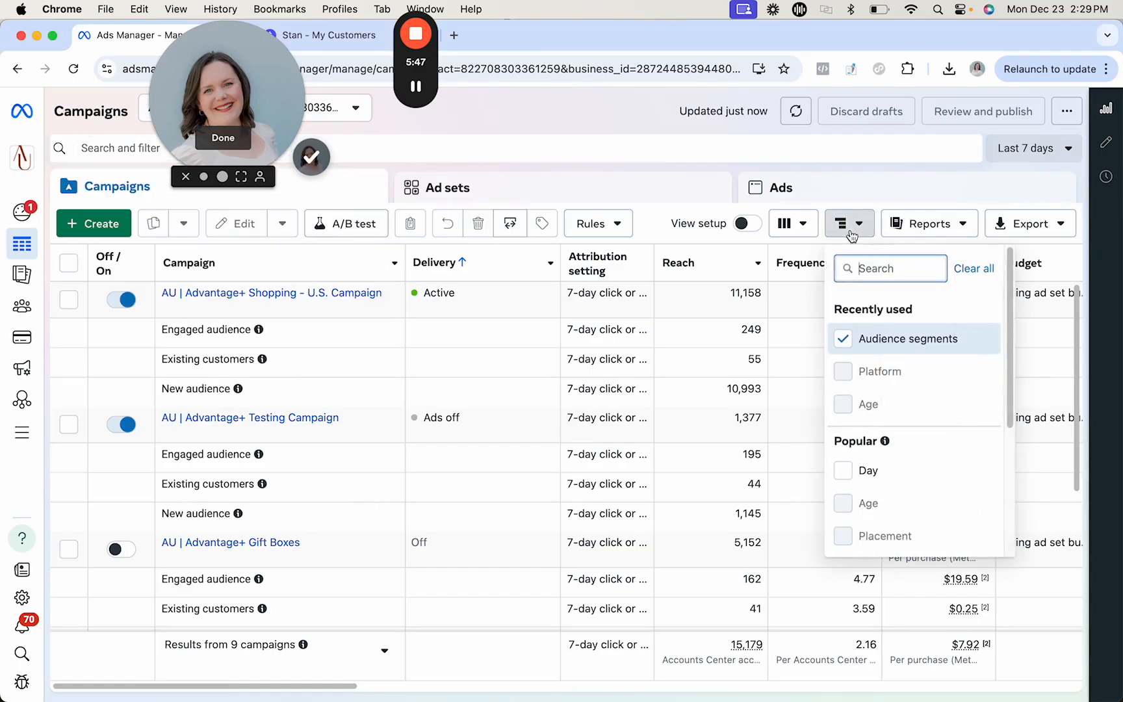
{"action": "left_click", "coordinate": [621, 106]}
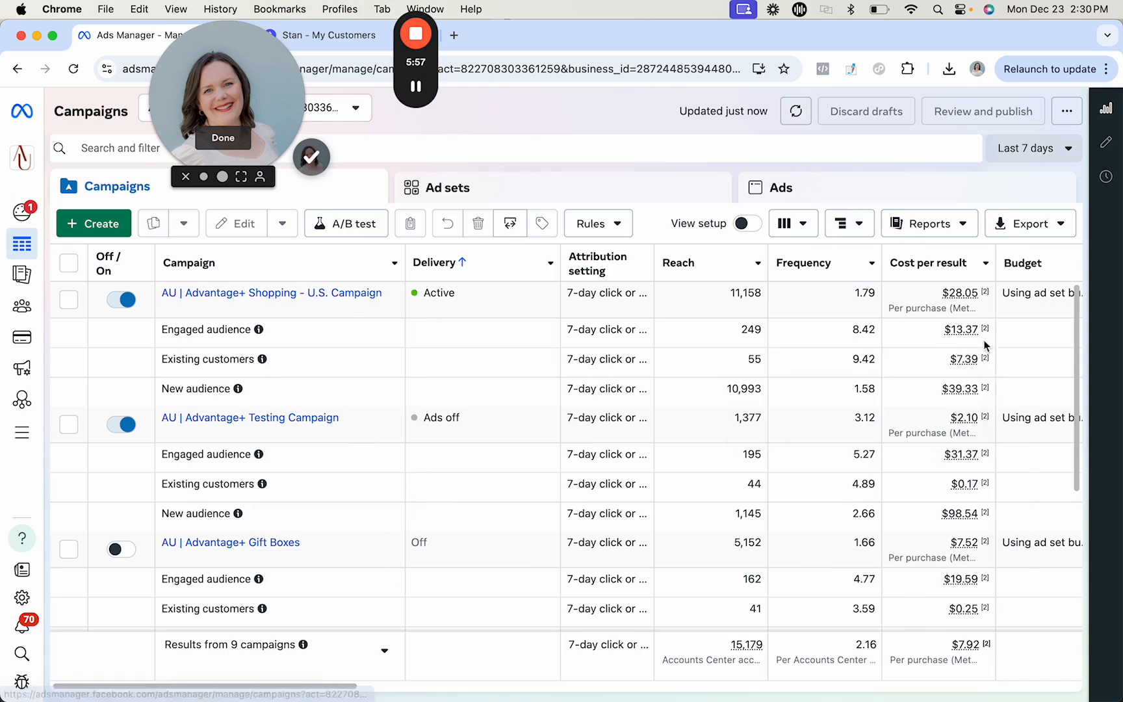
{"action": "mouse_move", "coordinate": [984, 328]}
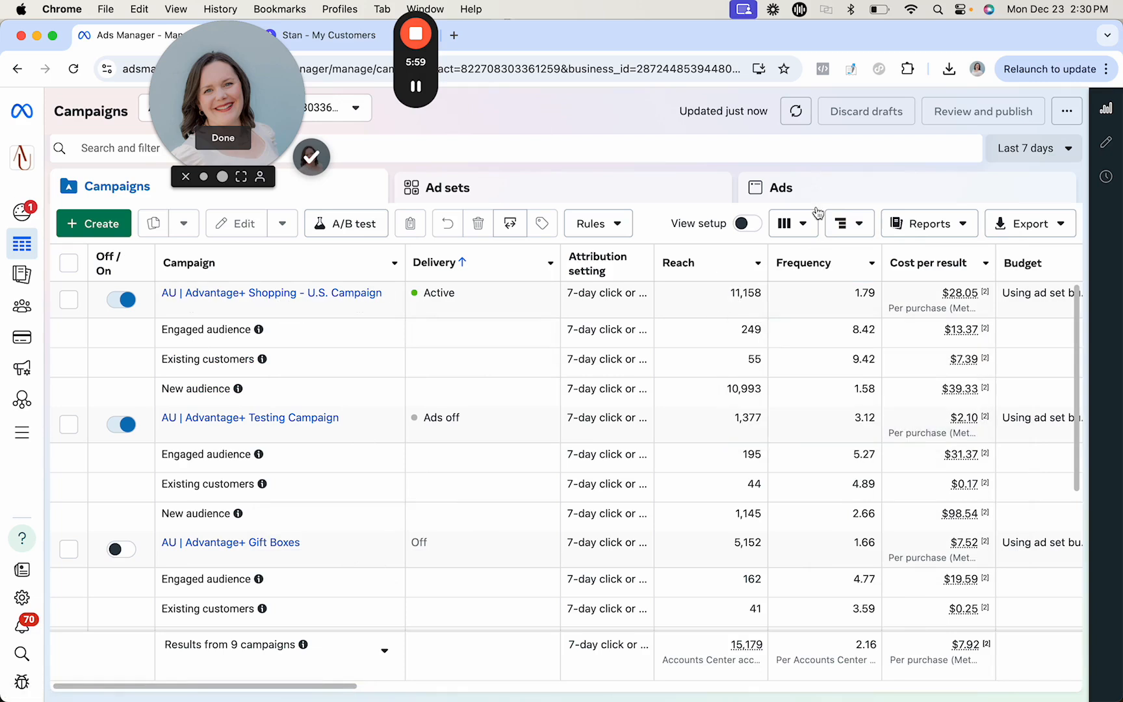
{"action": "left_click", "coordinate": [742, 341]}
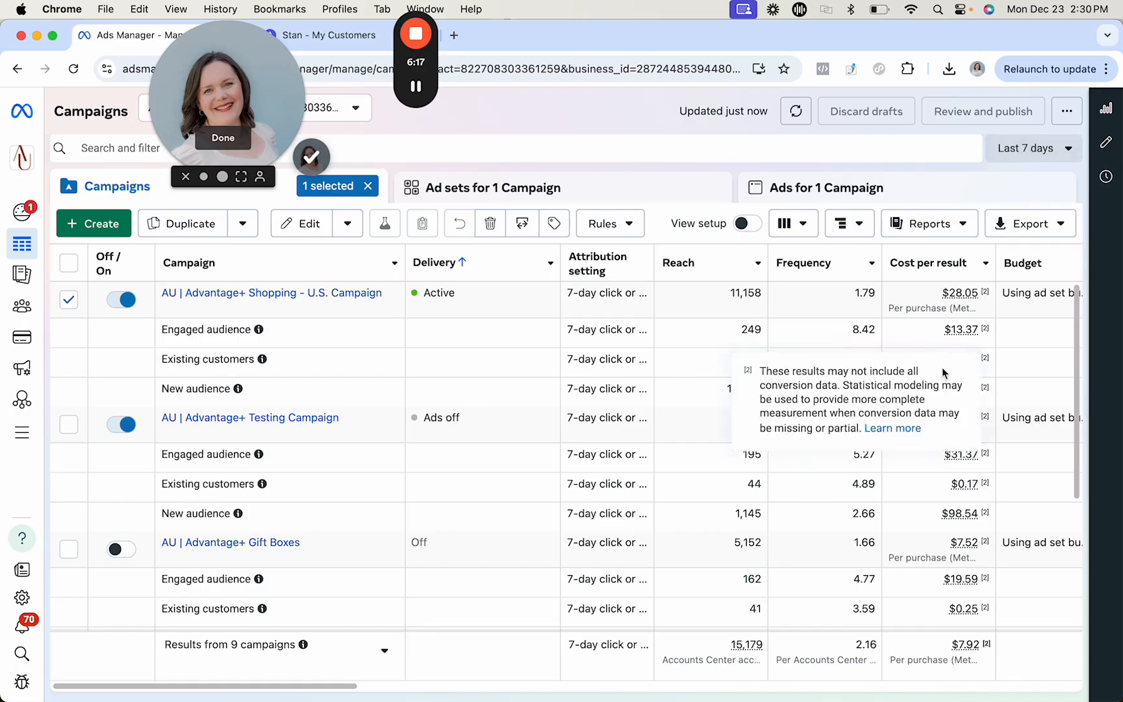
{"action": "mouse_move", "coordinate": [412, 95]}
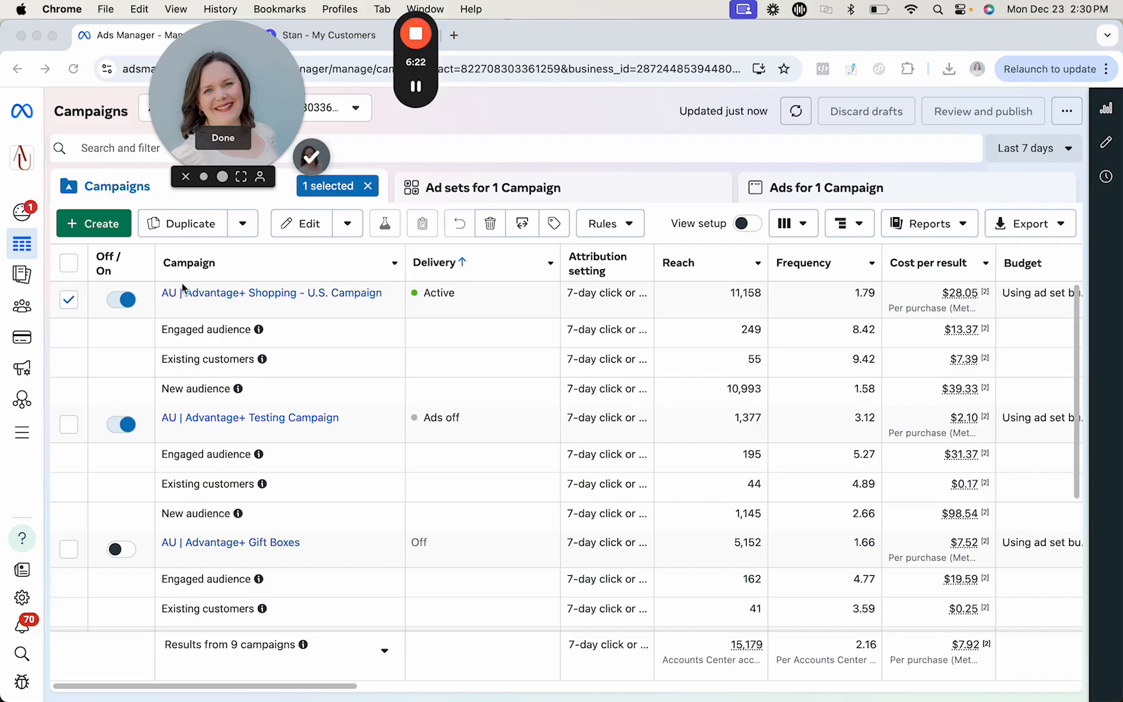